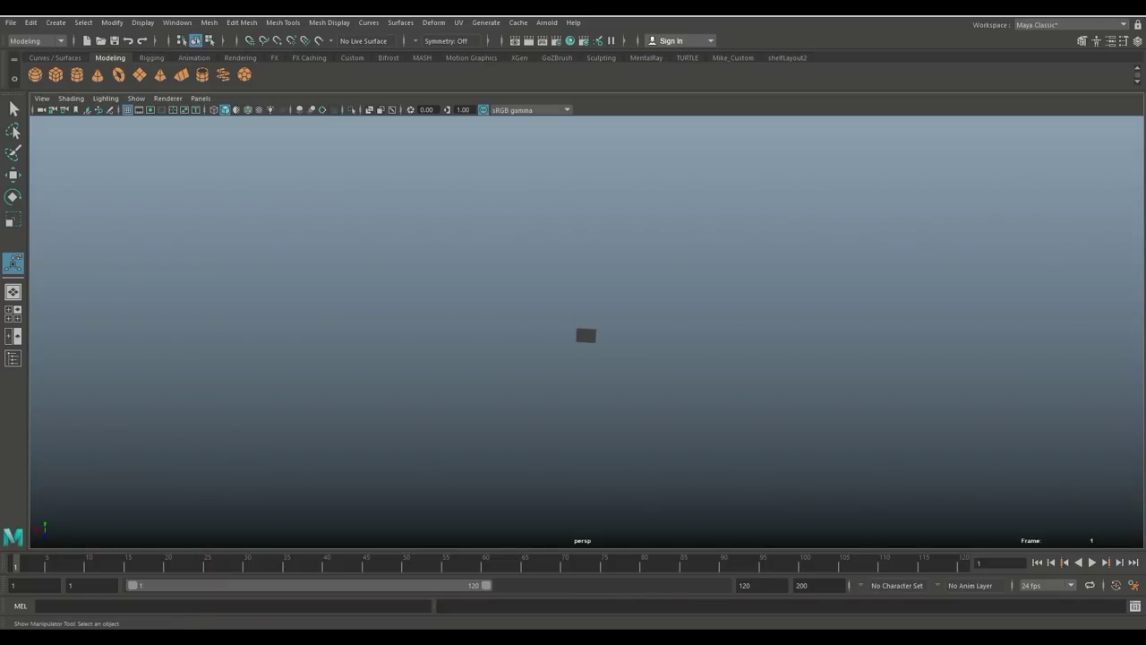
pyautogui.scroll(15, 585, 322)
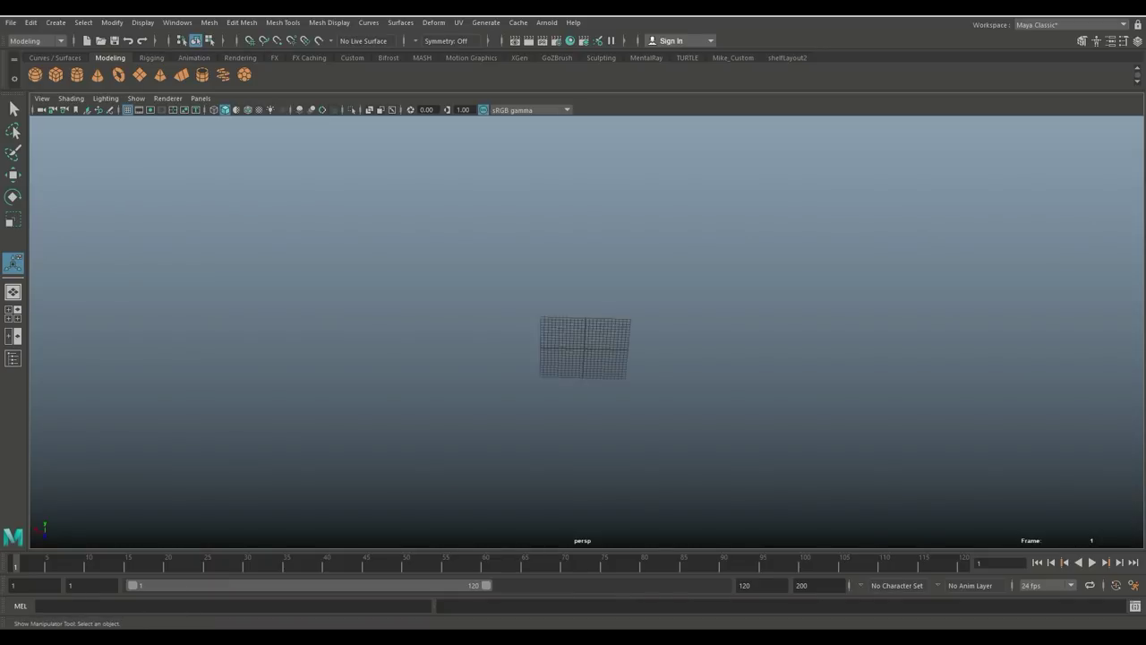
pyautogui.keyDown('alt'); pyautogui.moveTo(584, 323); pyautogui.dragTo(637, 337); pyautogui.keyUp('alt')
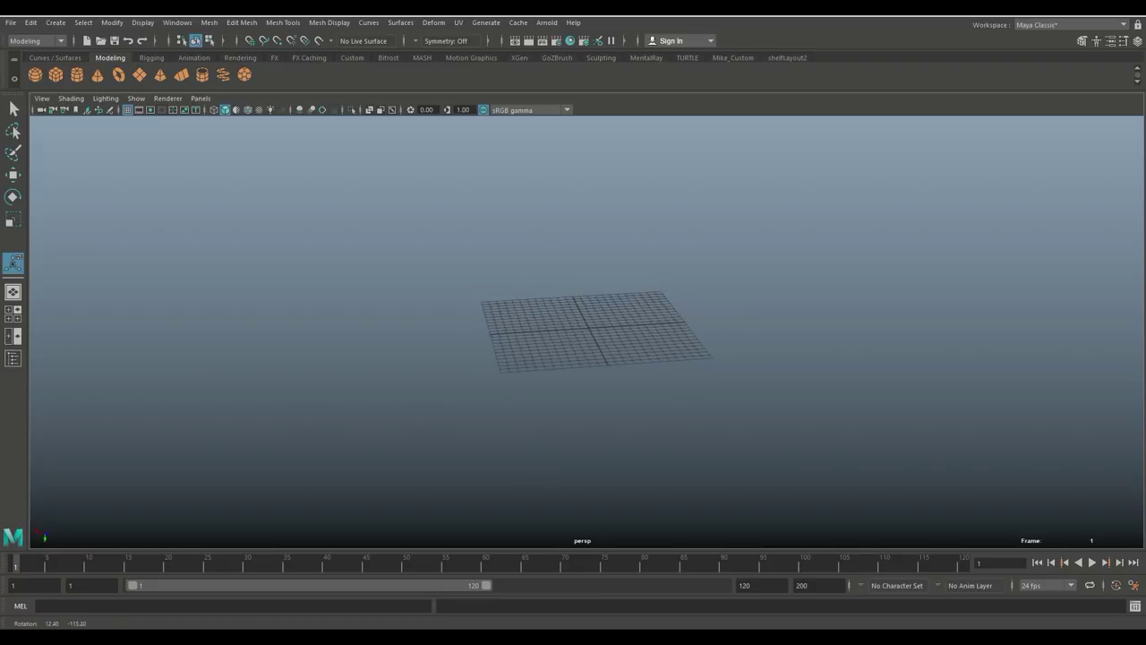
pyautogui.press('w')
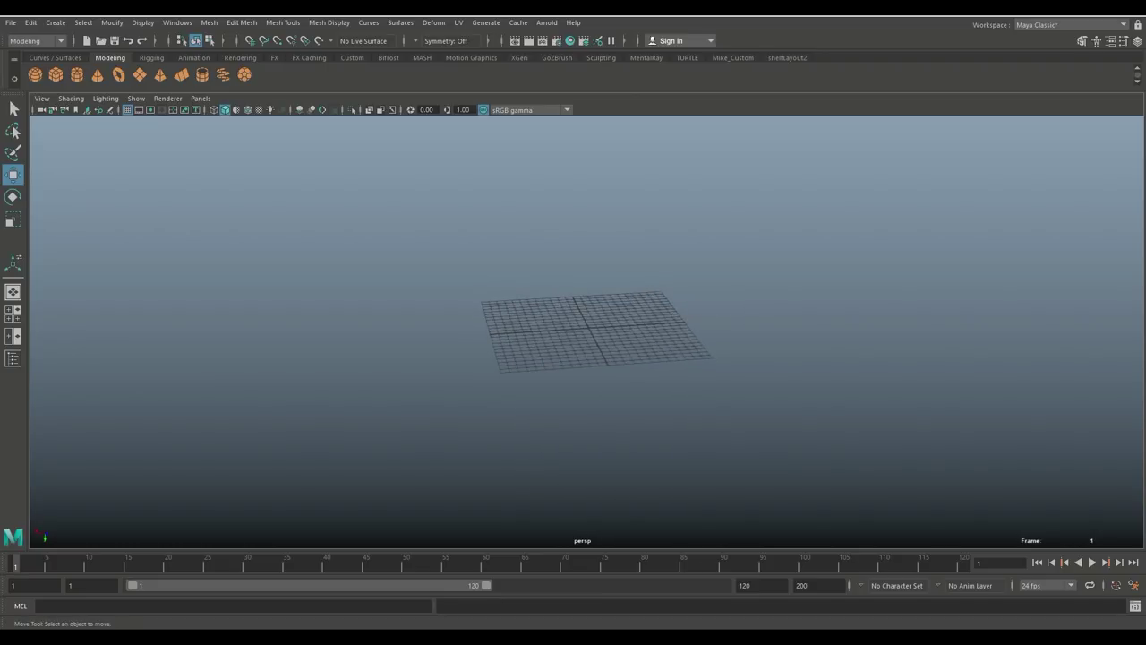
pyautogui.click(56, 75)
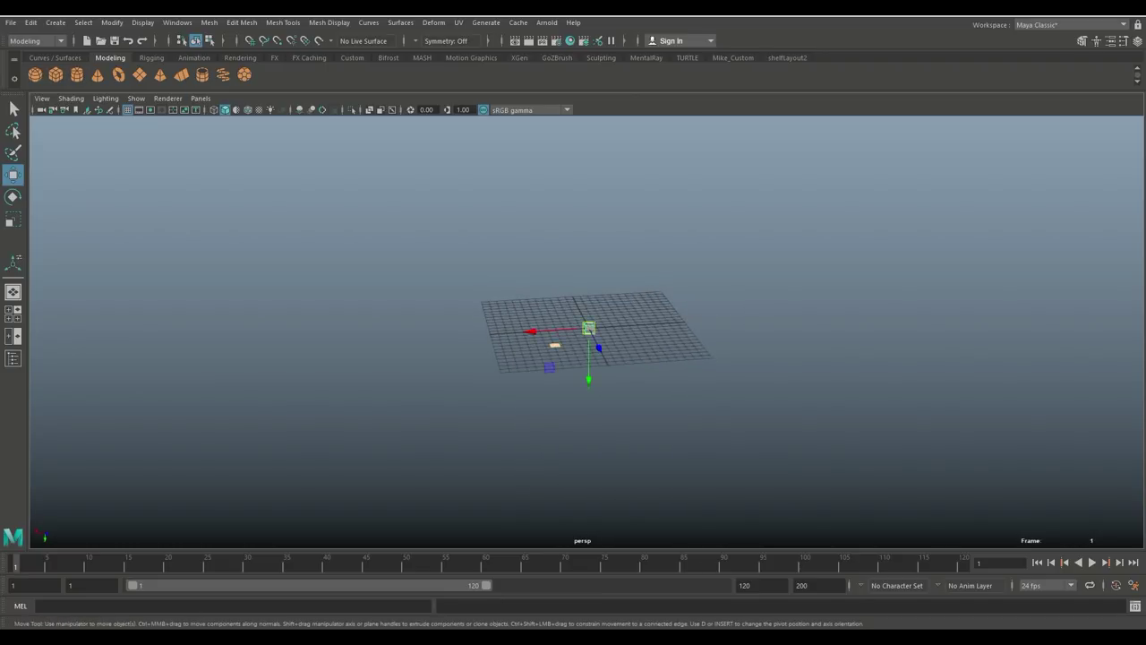
pyautogui.keyDown('alt'); pyautogui.moveTo(589, 327); pyautogui.dragTo(617, 309); pyautogui.keyUp('alt')
pyautogui.press('Delete')
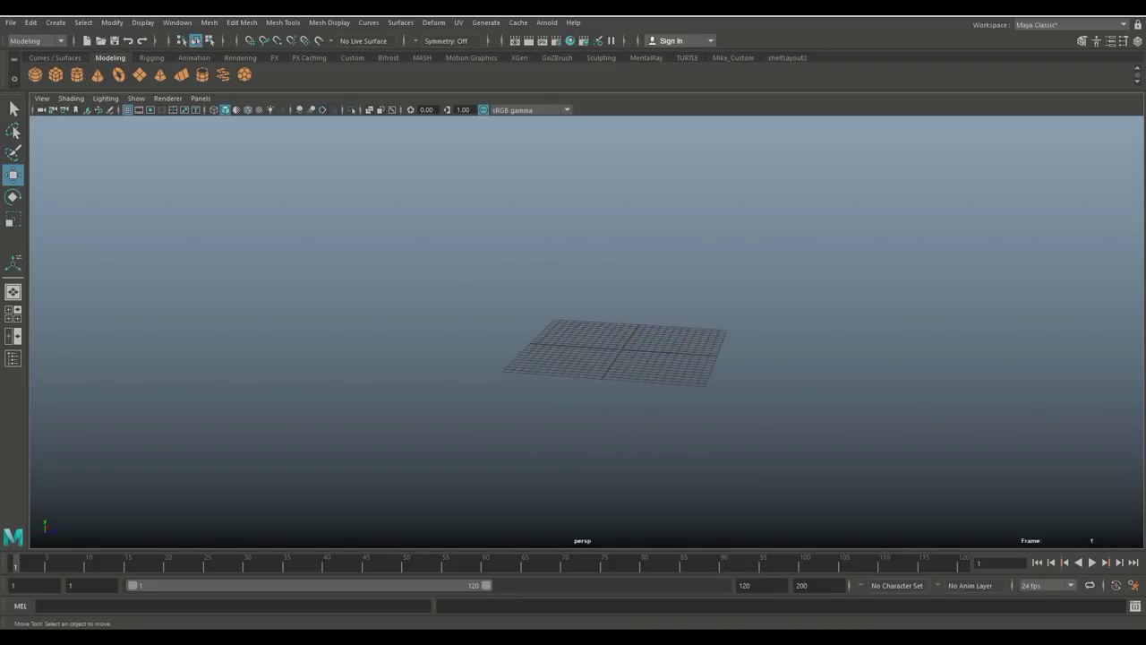
# Draw a winding S-shaped CV curve across the grid, running roughly along the X axis
pyautogui.scroll(3, 626, 349)
pyautogui.keyDown('alt'); pyautogui.moveTo(645, 359); pyautogui.dragTo(504, 273, button='middle'); pyautogui.keyUp('alt')
pyautogui.keyDown('alt'); pyautogui.moveTo(504, 273); pyautogui.dragTo(512, 313); pyautogui.keyUp('alt')
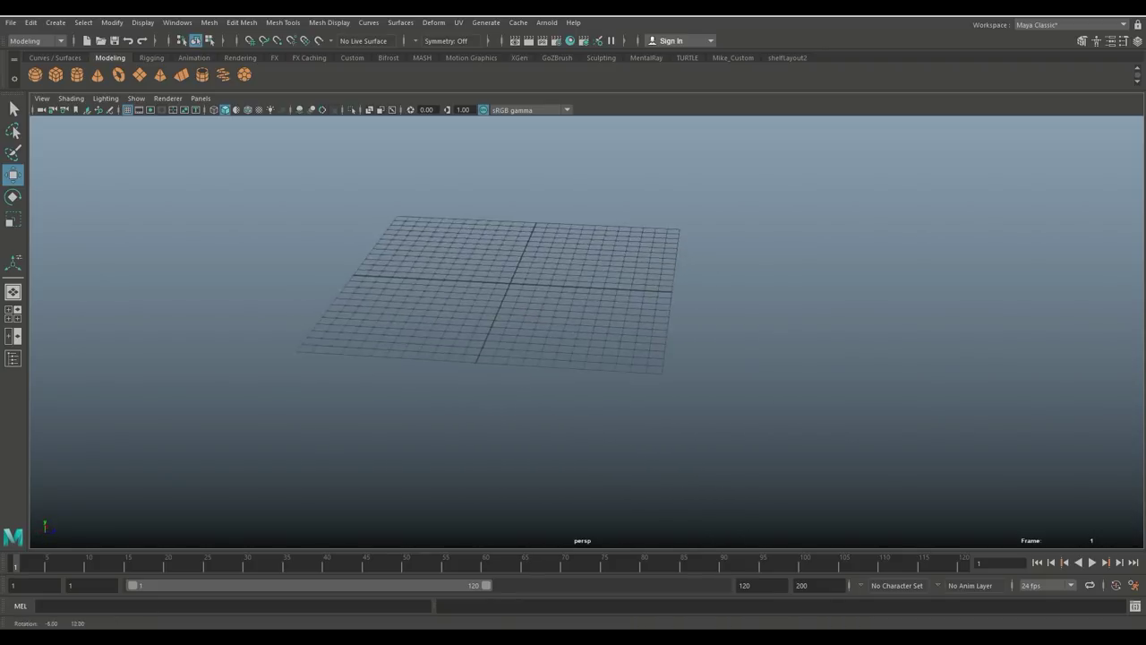
pyautogui.moveTo(512, 313)
pyautogui.keyDown('alt'); pyautogui.mouseDown(button='middle')
pyautogui.moveTo(531, 325)
pyautogui.moveTo(524, 302)
pyautogui.mouseUp(button='middle'); pyautogui.keyUp('alt')
pyautogui.click(56, 22)
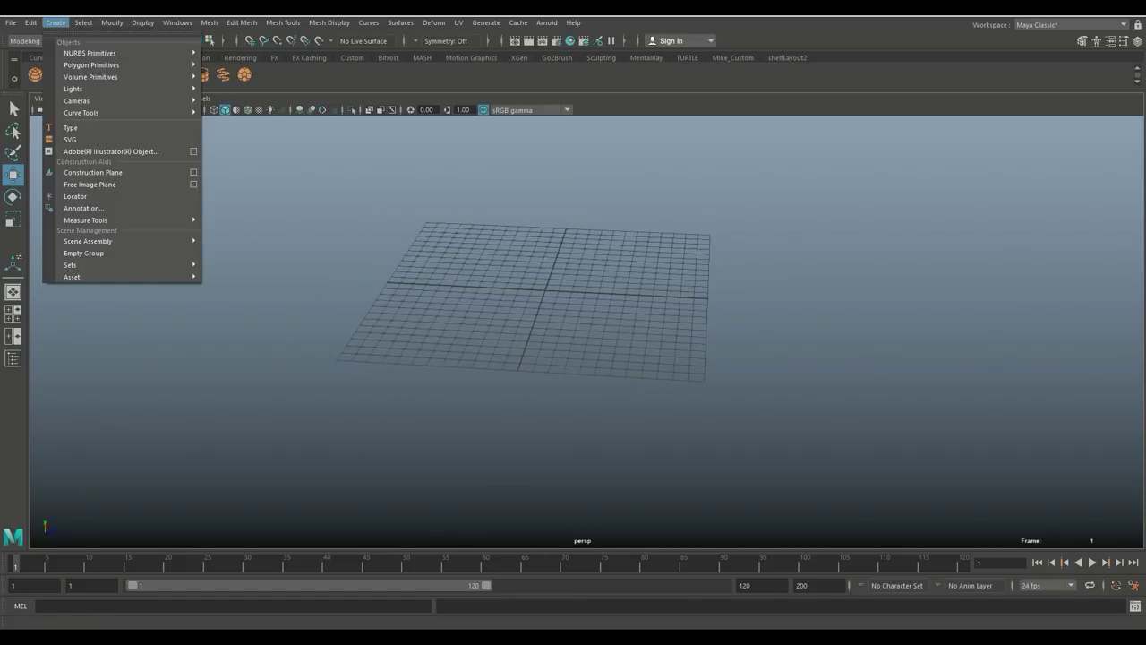
pyautogui.moveTo(89, 113)
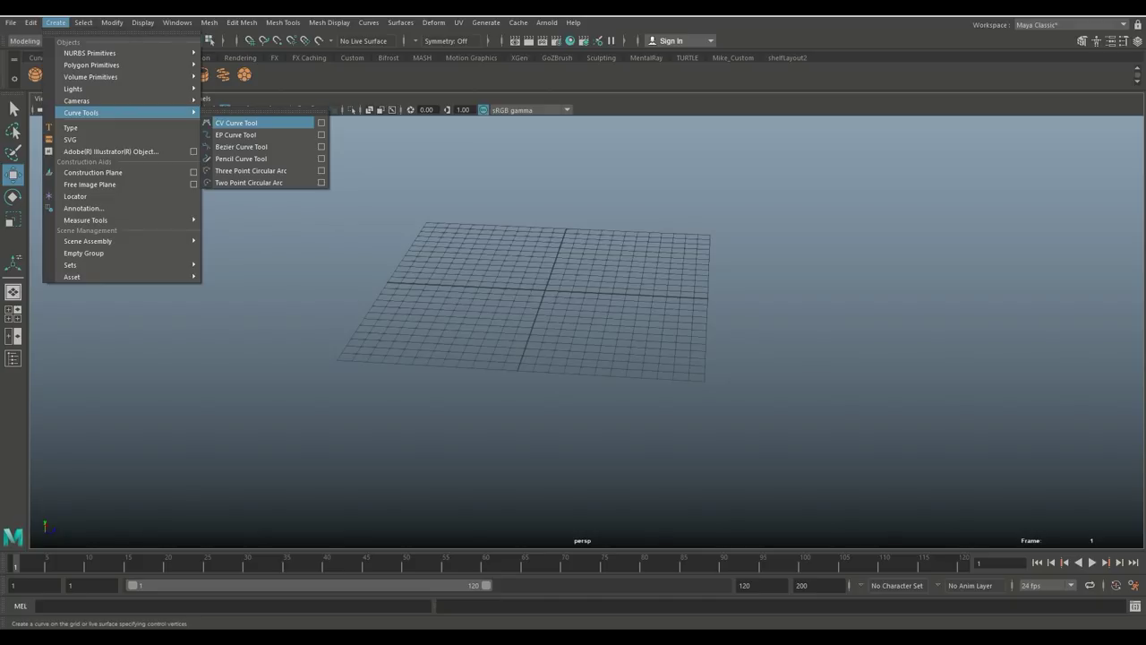
pyautogui.click(235, 123)
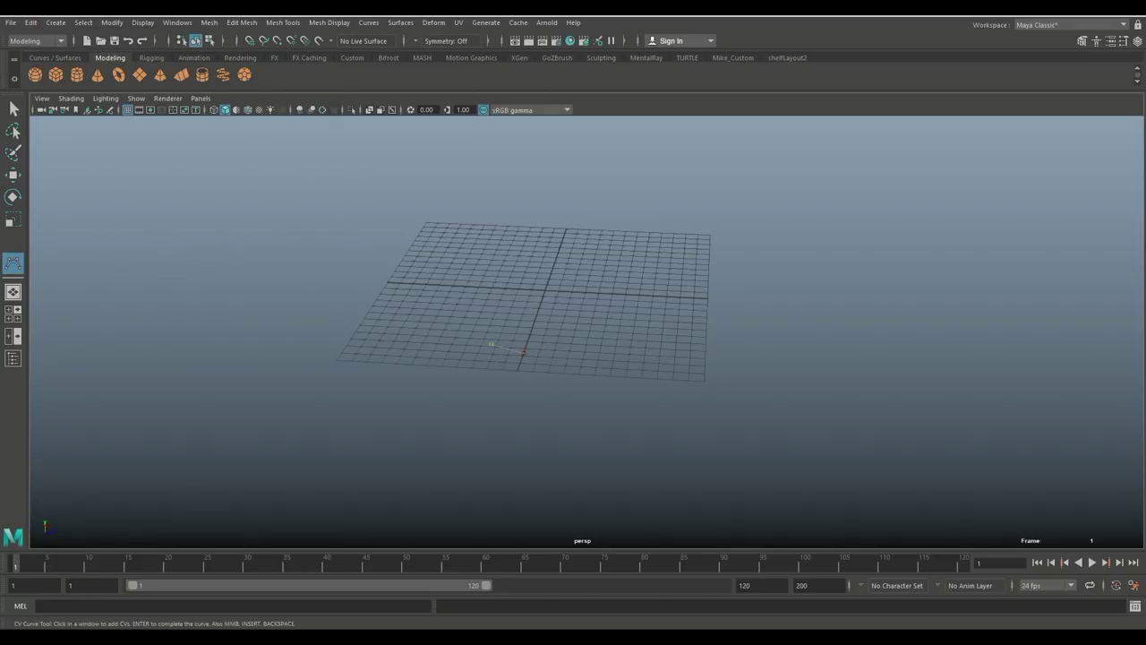
pyautogui.click(476, 324)
pyautogui.click(492, 307)
pyautogui.click(563, 325)
pyautogui.click(575, 311)
pyautogui.click(542, 280)
pyautogui.click(525, 274)
pyautogui.click(522, 259)
pyautogui.click(548, 247)
pyautogui.click(569, 254)
pyautogui.press('w')
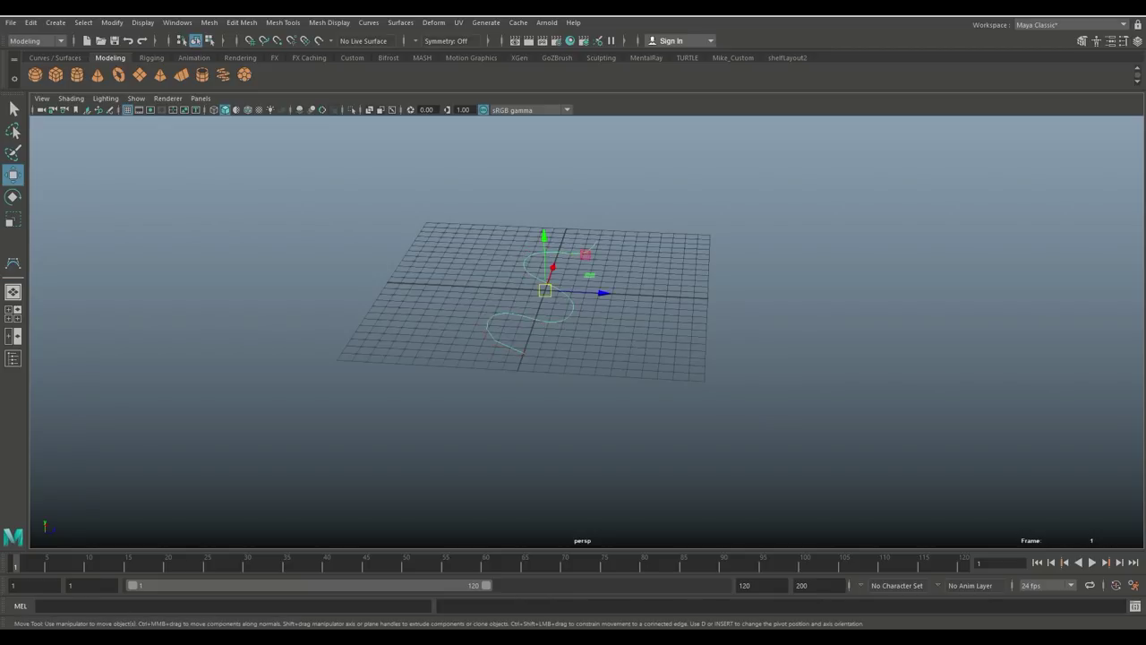
# Raise the end control vertex of the curve using soft selection with a falloff covering about the last half of the curve
pyautogui.scroll(5, 587, 331)
pyautogui.keyDown('alt'); pyautogui.moveTo(586, 331); pyautogui.dragTo(380, 326); pyautogui.keyUp('alt')
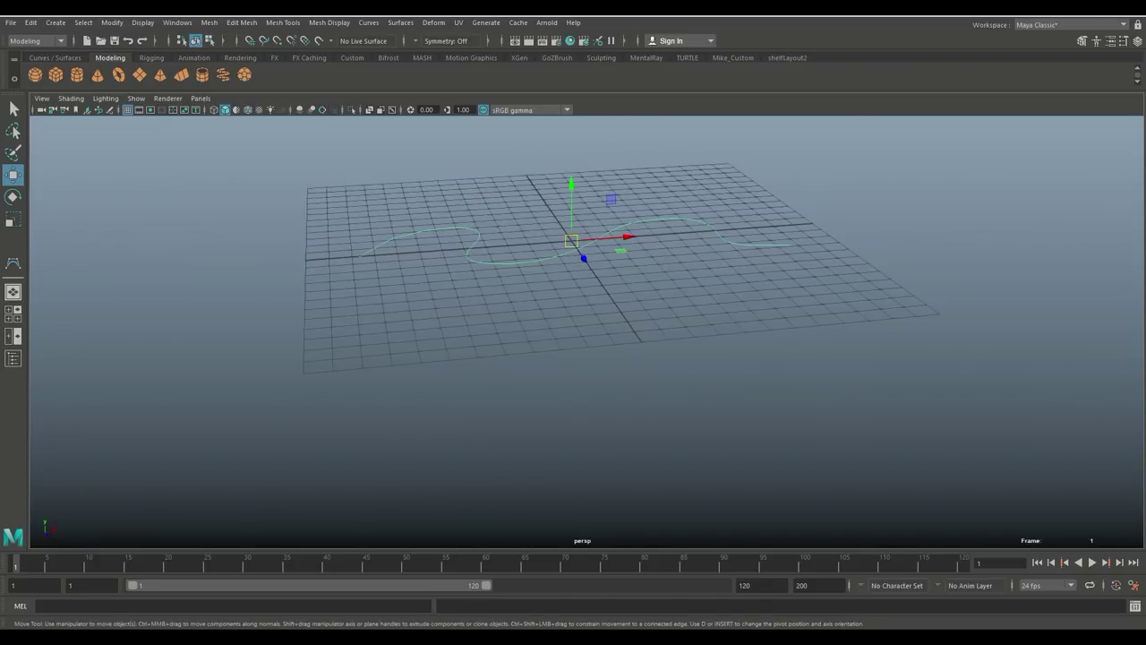
pyautogui.keyDown('alt'); pyautogui.moveTo(573, 268); pyautogui.dragTo(487, 322, button='middle'); pyautogui.keyUp('alt')
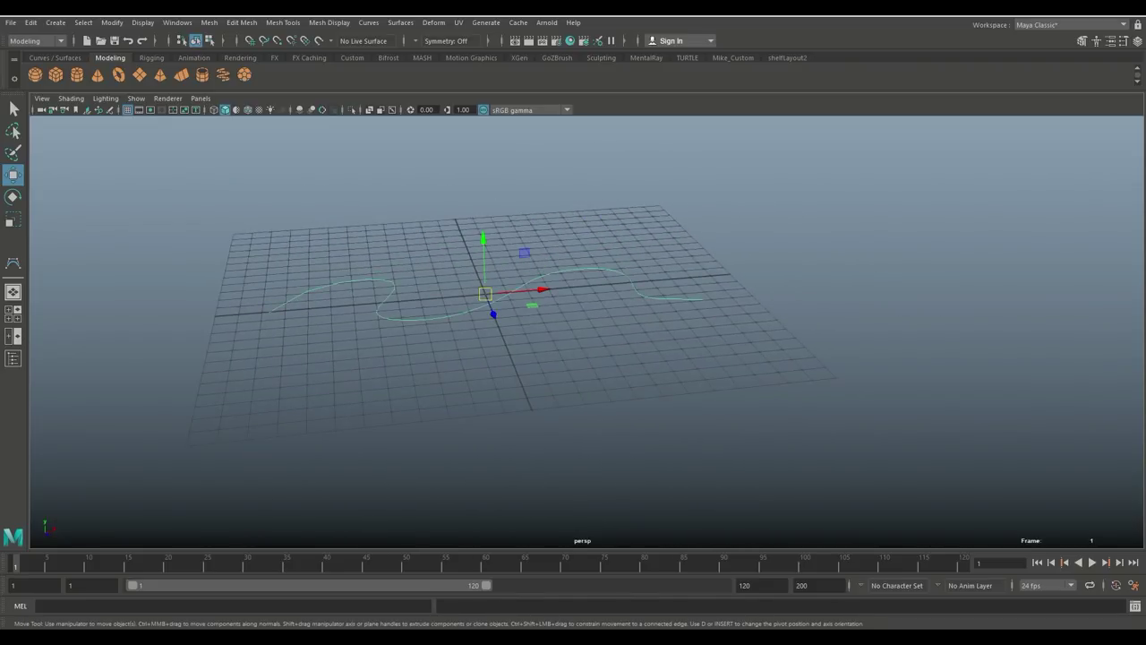
pyautogui.press('q')
pyautogui.moveTo(699, 299); pyautogui.dragTo(629, 299, button='right')
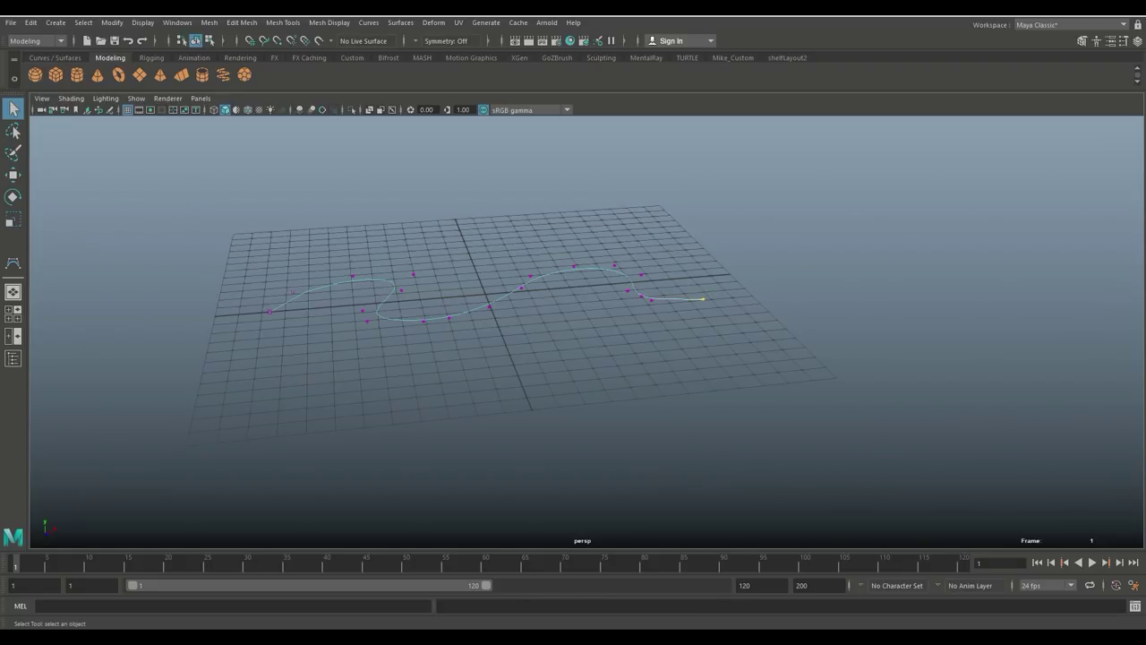
pyautogui.press('b')
pyautogui.moveTo(703, 299); pyautogui.dragTo(918, 299)
pyautogui.press('w')
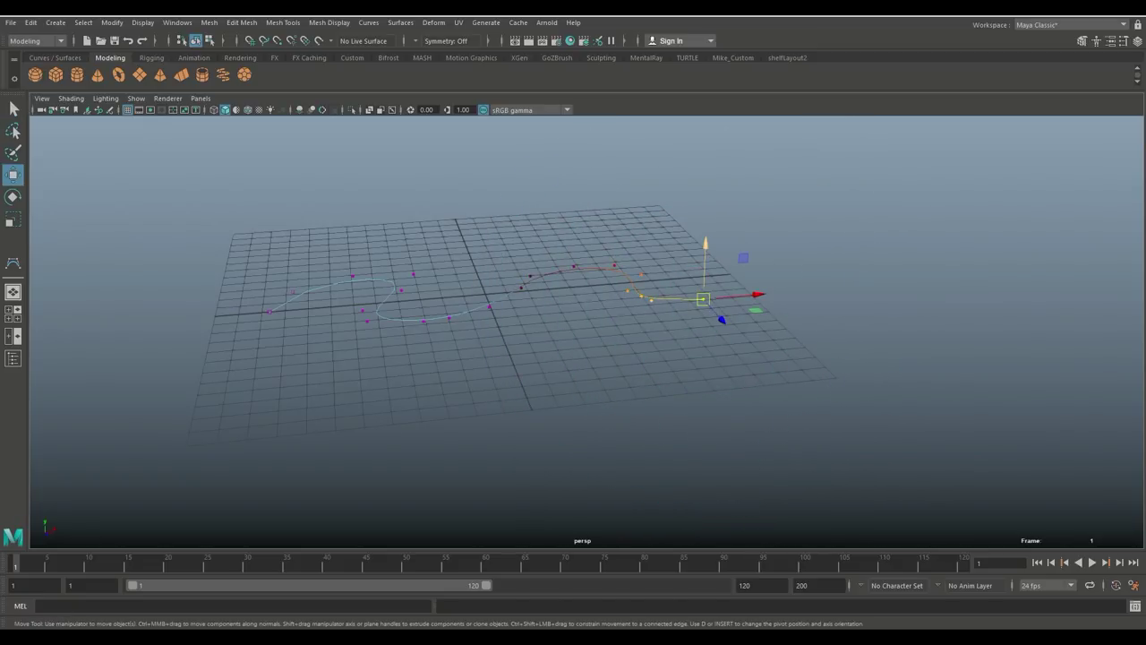
pyautogui.moveTo(705, 246)
pyautogui.mouseDown()
pyautogui.moveTo(706, 213)
pyautogui.moveTo(706, 224)
pyautogui.moveTo(657, 225)
pyautogui.moveTo(706, 234)
pyautogui.mouseUp()
pyautogui.press('b')
pyautogui.click(734, 313)
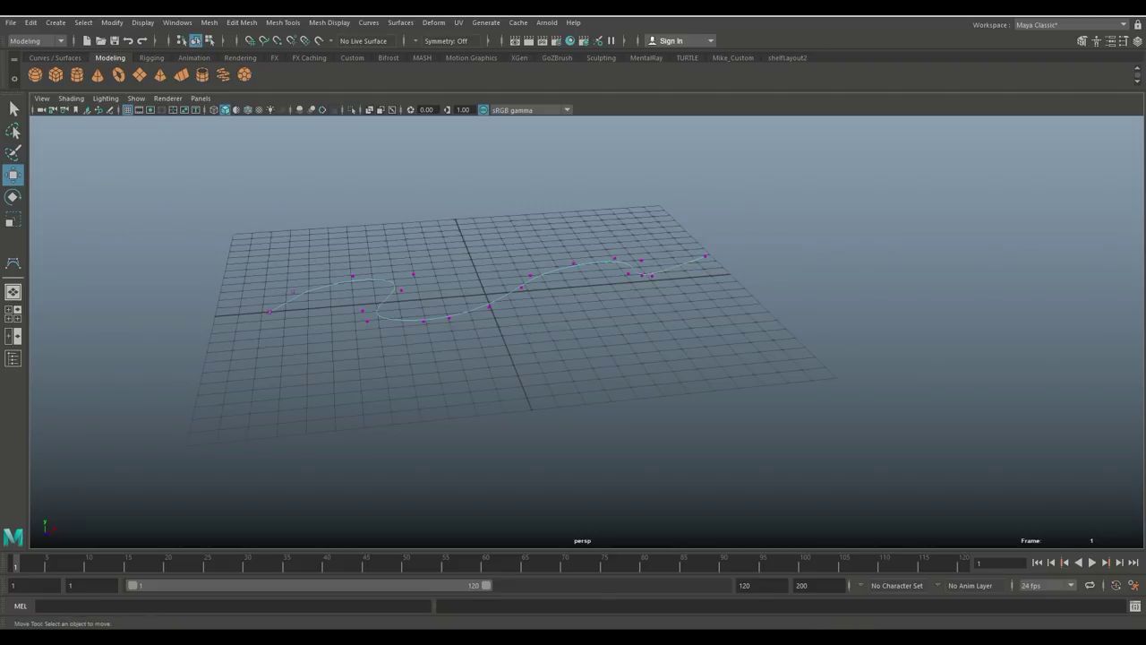
# Create a polygon cube and move it along the X axis to the unraised end of the curve
pyautogui.scroll(-3, 627, 331)
pyautogui.keyDown('alt'); pyautogui.moveTo(627, 340); pyautogui.dragTo(582, 314); pyautogui.keyUp('alt')
pyautogui.keyDown('alt'); pyautogui.moveTo(869, 212); pyautogui.dragTo(771, 276); pyautogui.keyUp('alt')
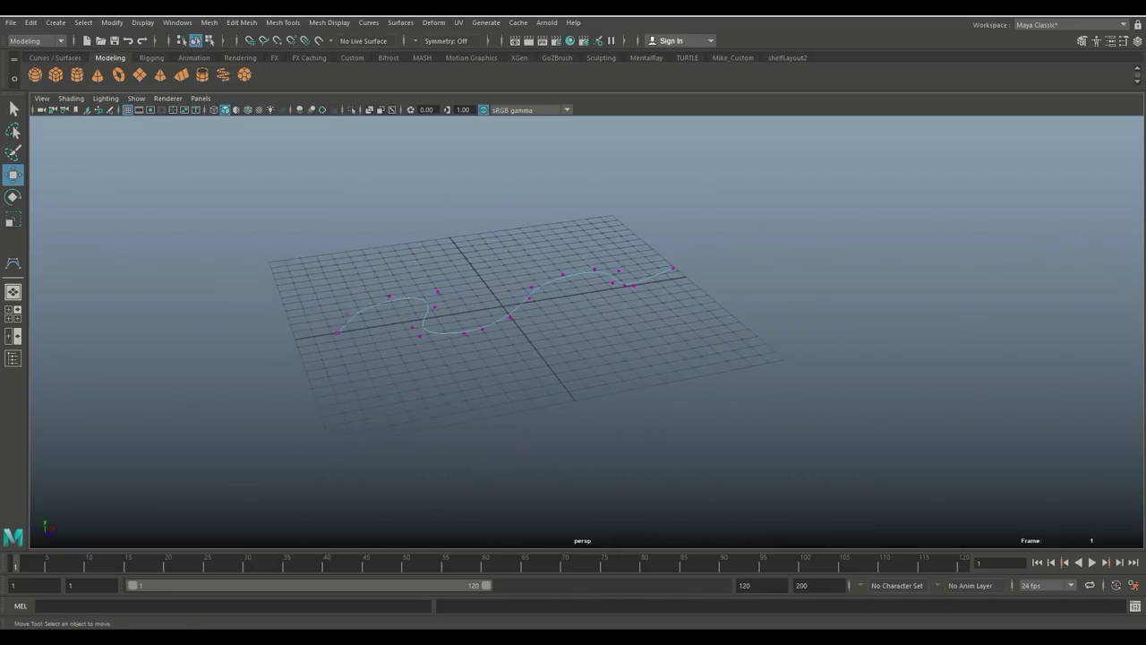
pyautogui.keyDown('alt'); pyautogui.moveTo(771, 276); pyautogui.dragTo(825, 287, button='middle'); pyautogui.keyUp('alt')
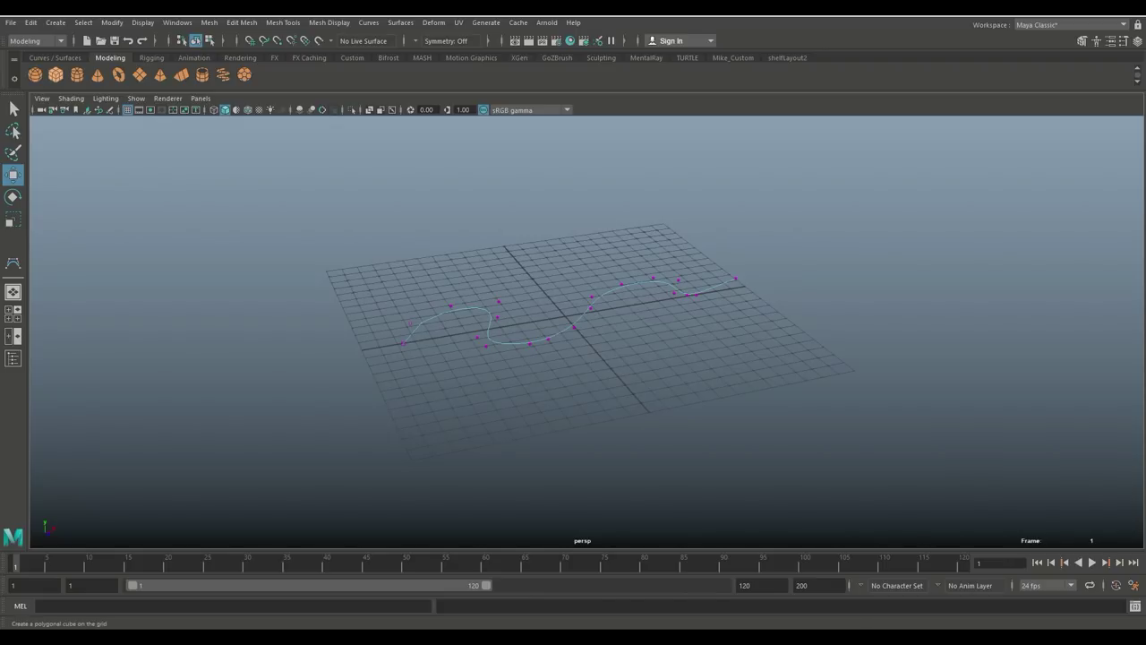
pyautogui.click(55, 76)
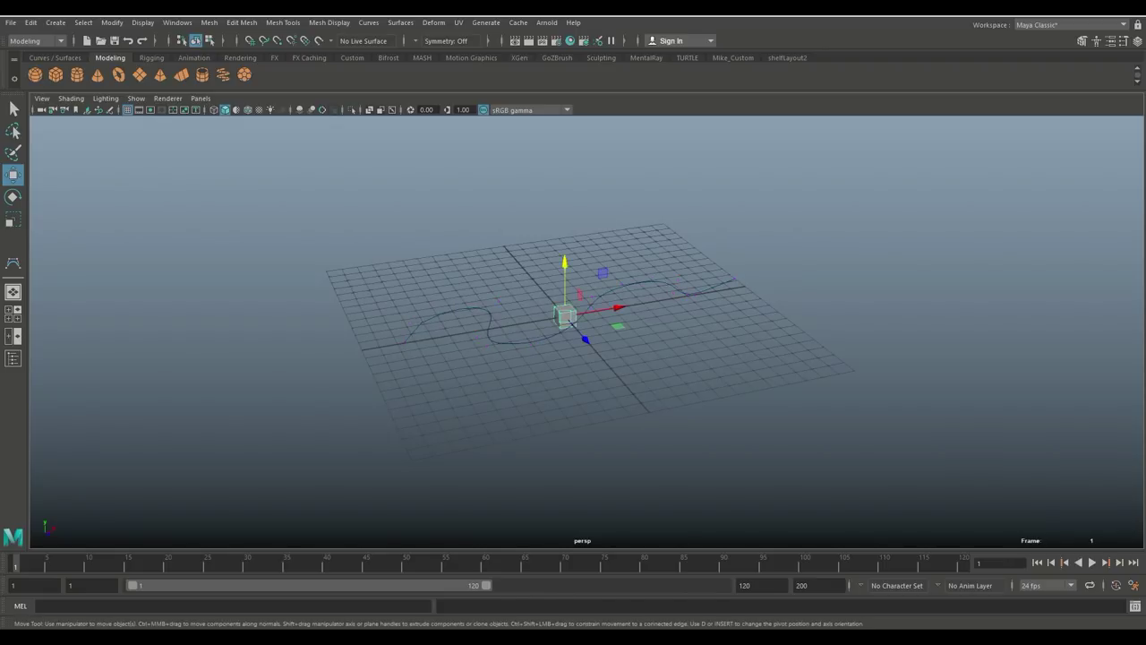
pyautogui.moveTo(617, 307); pyautogui.dragTo(448, 336)
# Rotate the cube around its vertical axis and shift it so one face lines up with the curve's start
pyautogui.press('f')
pyautogui.scroll(-5, 587, 332)
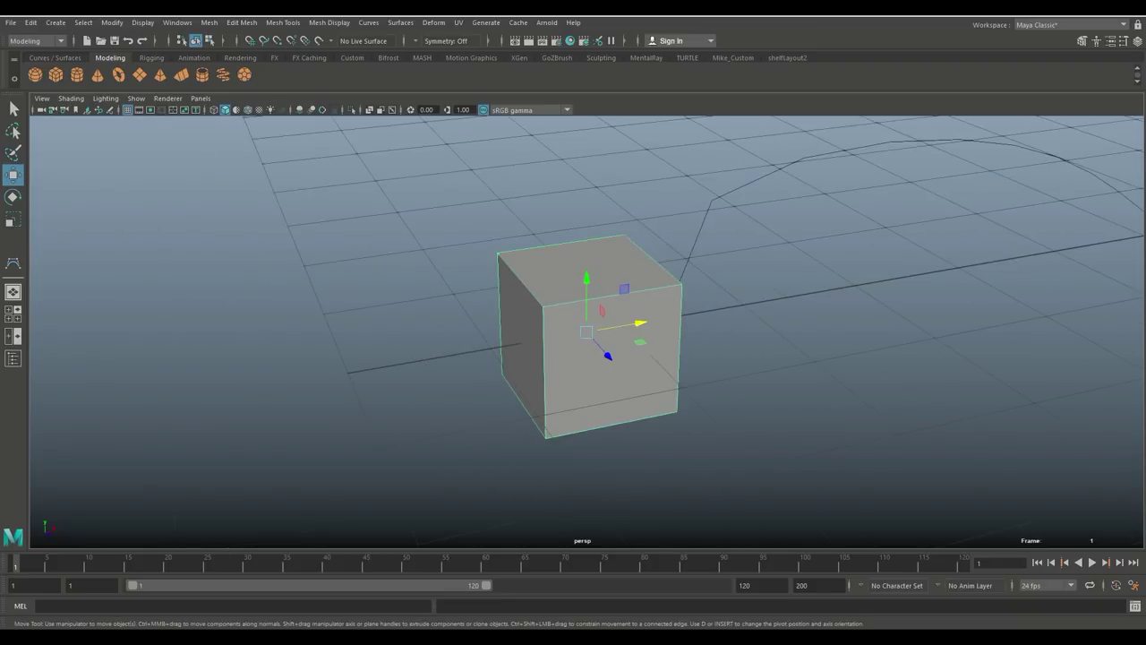
pyautogui.keyDown('alt'); pyautogui.moveTo(587, 331); pyautogui.dragTo(484, 423); pyautogui.keyUp('alt')
pyautogui.press('e')
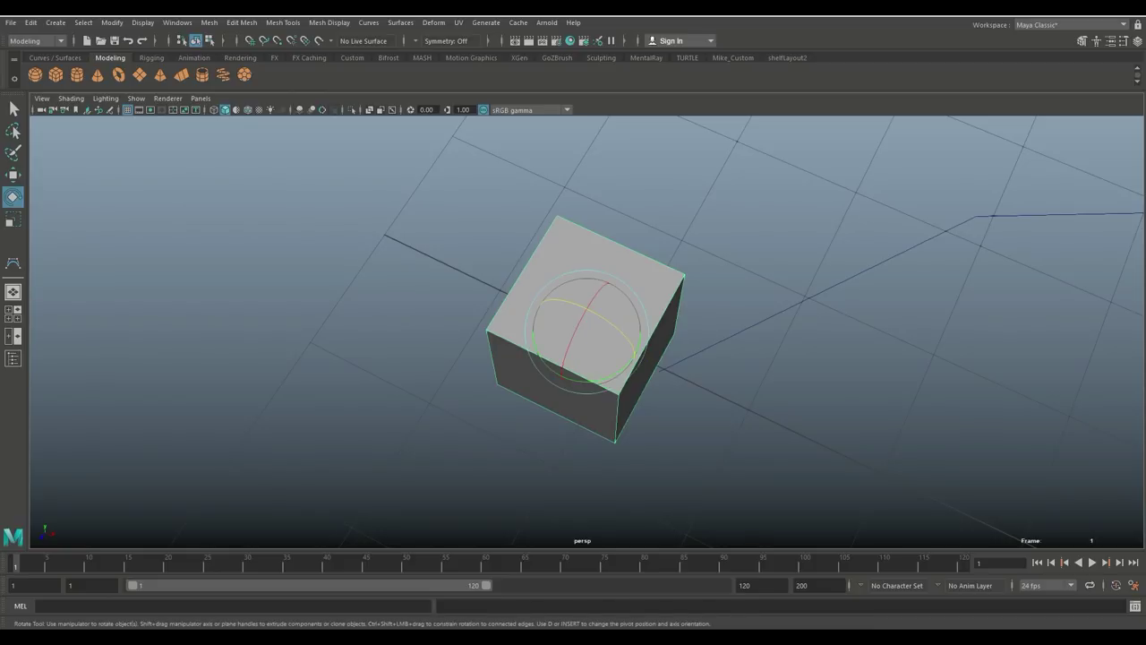
pyautogui.moveTo(575, 379); pyautogui.dragTo(526, 437)
pyautogui.press('w')
pyautogui.moveTo(608, 415); pyautogui.dragTo(575, 351)
# Delete all cube faces except the one located at the curve's starting point
pyautogui.moveTo(563, 279); pyautogui.dragTo(547, 311, button='right')
pyautogui.keyDown('alt'); pyautogui.moveTo(514, 385); pyautogui.dragTo(649, 407); pyautogui.keyUp('alt')
pyautogui.moveTo(315, 217); pyautogui.dragTo(542, 550)
pyautogui.press('Delete')
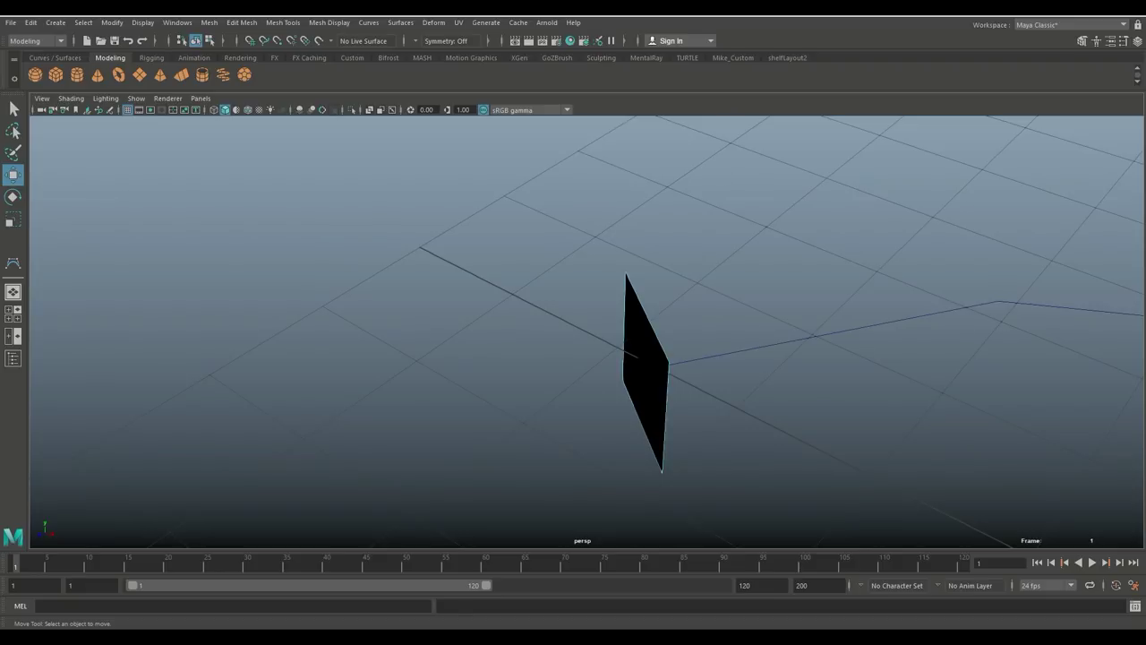
# Return the remaining face to object mode and center its pivot
pyautogui.keyDown('alt'); pyautogui.moveTo(689, 403); pyautogui.dragTo(539, 349); pyautogui.keyUp('alt')
pyautogui.scroll(-5, 568, 345)
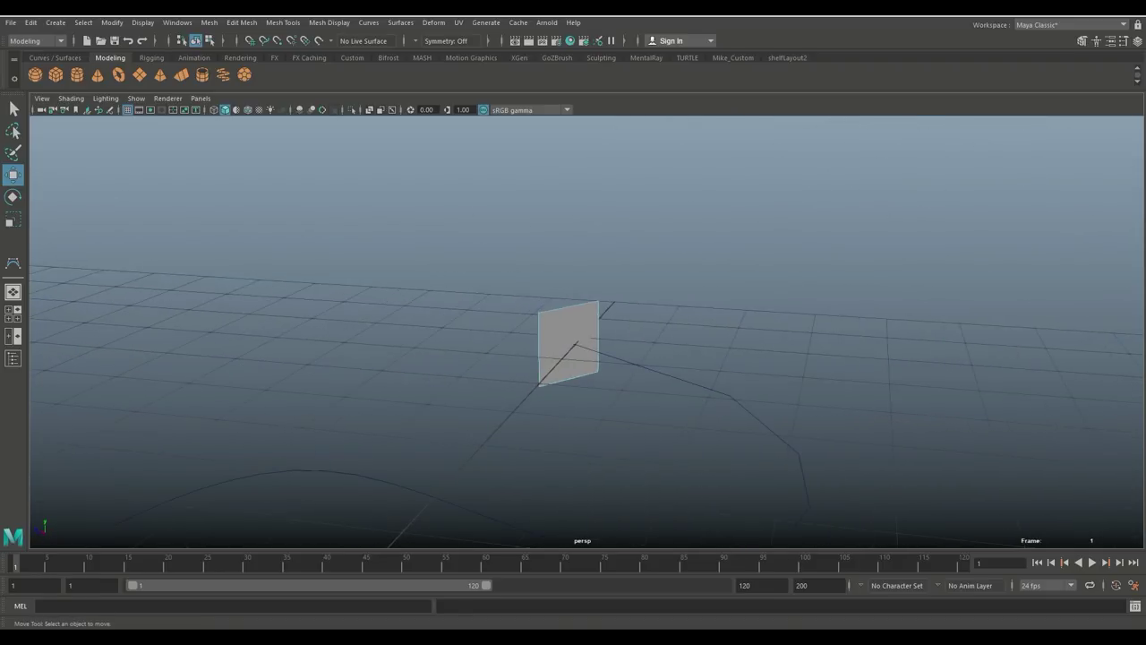
pyautogui.moveTo(559, 314); pyautogui.dragTo(660, 261, button='right')
pyautogui.click(112, 22)
pyautogui.click(136, 109)
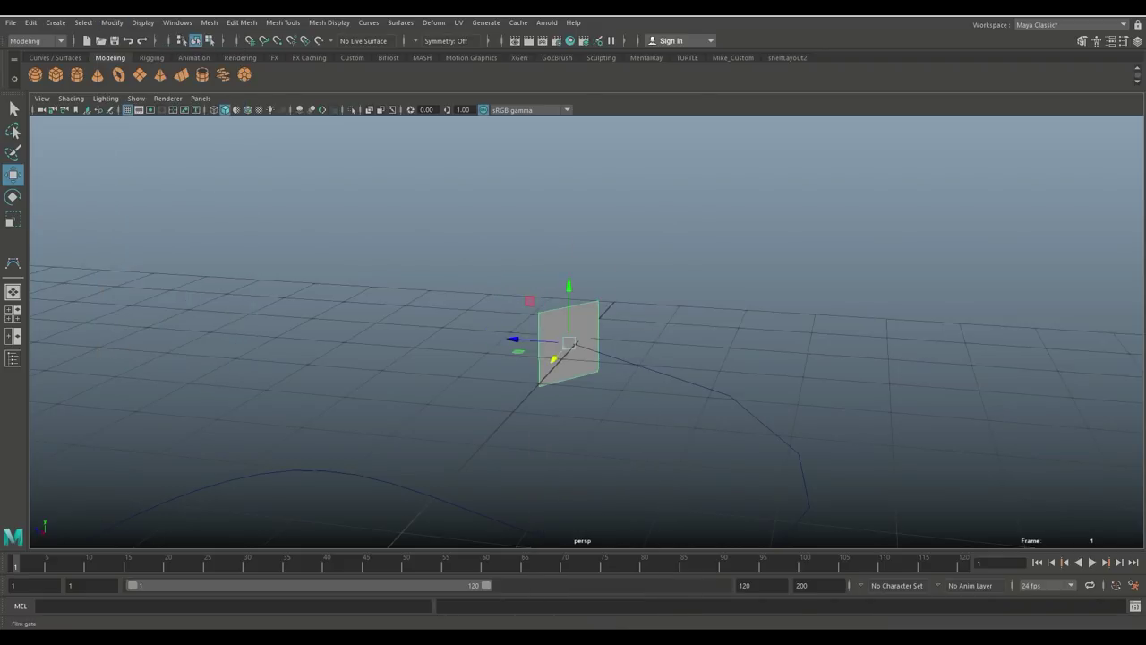
# Scale the single-face plane down uniformly at the start of the curve
pyautogui.keyDown('alt'); pyautogui.moveTo(586, 332); pyautogui.dragTo(430, 331, button='right'); pyautogui.keyUp('alt')
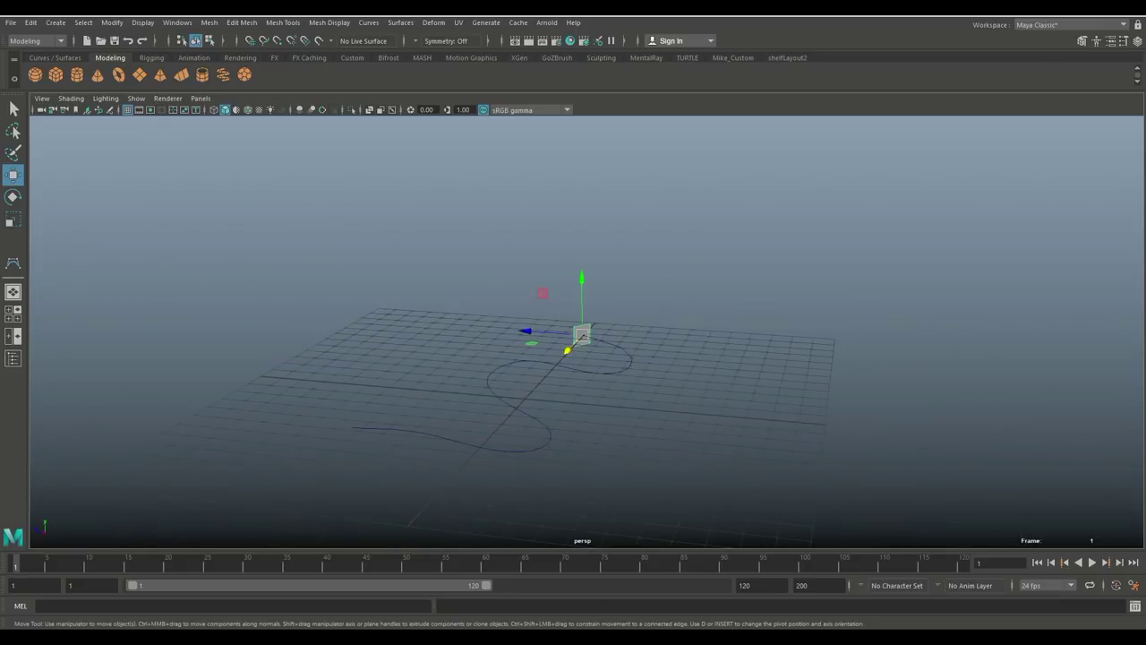
pyautogui.keyDown('alt'); pyautogui.moveTo(430, 332); pyautogui.dragTo(644, 367); pyautogui.keyUp('alt')
pyautogui.keyDown('alt'); pyautogui.moveTo(645, 367); pyautogui.dragTo(716, 367, button='right'); pyautogui.keyUp('alt')
pyautogui.keyDown('alt'); pyautogui.moveTo(573, 358); pyautogui.dragTo(663, 358, button='right'); pyautogui.keyUp('alt')
pyautogui.keyDown('alt'); pyautogui.moveTo(663, 358); pyautogui.dragTo(430, 338); pyautogui.keyUp('alt')
pyautogui.press('r')
pyautogui.moveTo(583, 365); pyautogui.dragTo(512, 365)
pyautogui.keyDown('alt'); pyautogui.moveTo(512, 365); pyautogui.dragTo(609, 365, button='right'); pyautogui.keyUp('alt')
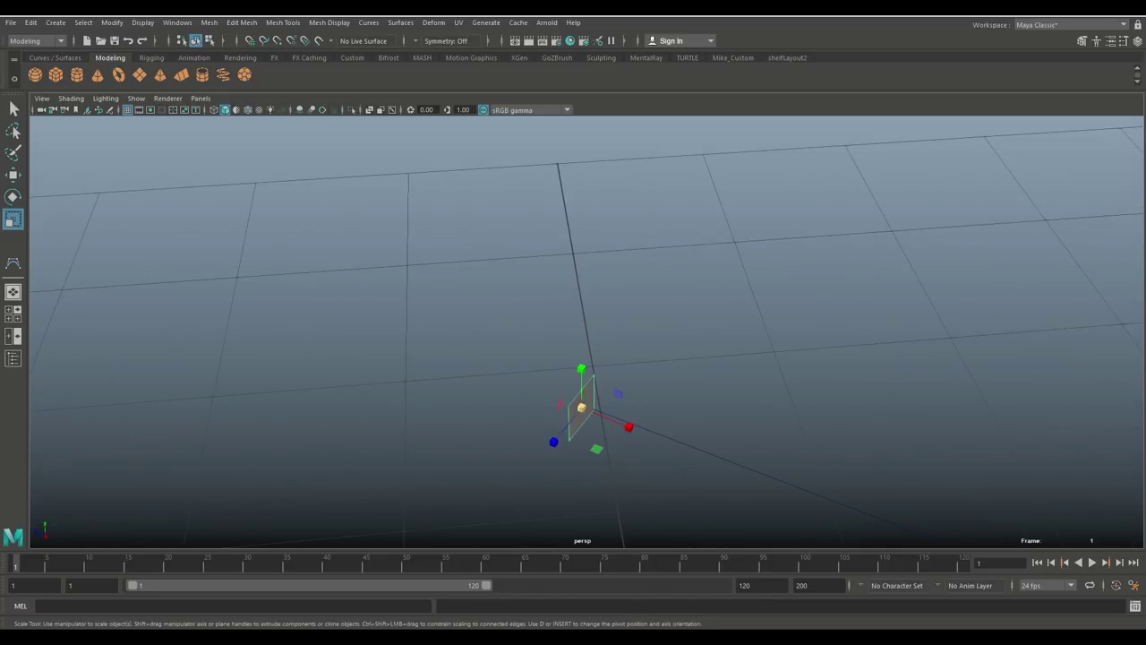
# Select the plane's face together with the curve and extrude the face along the curve
pyautogui.keyDown('alt'); pyautogui.moveTo(587, 387); pyautogui.dragTo(552, 279, button='middle'); pyautogui.keyUp('alt')
pyautogui.moveTo(551, 279); pyautogui.dragTo(555, 308, button='right')
pyautogui.click(553, 305)
pyautogui.keyDown('shift'); pyautogui.click(627, 328); pyautogui.keyUp('shift')
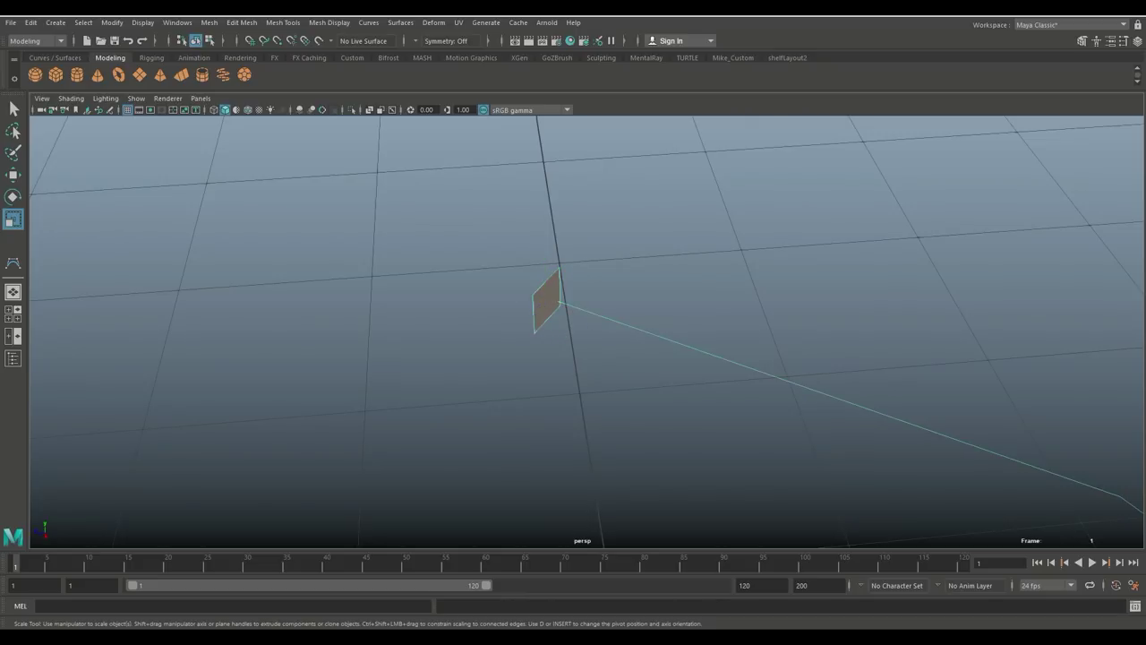
pyautogui.keyDown('alt'); pyautogui.moveTo(627, 327); pyautogui.dragTo(537, 331, button='right'); pyautogui.keyUp('alt')
pyautogui.hotkey('ctrl', 'e')
pyautogui.keyDown('alt'); pyautogui.moveTo(537, 332); pyautogui.dragTo(761, 268); pyautogui.keyUp('alt')
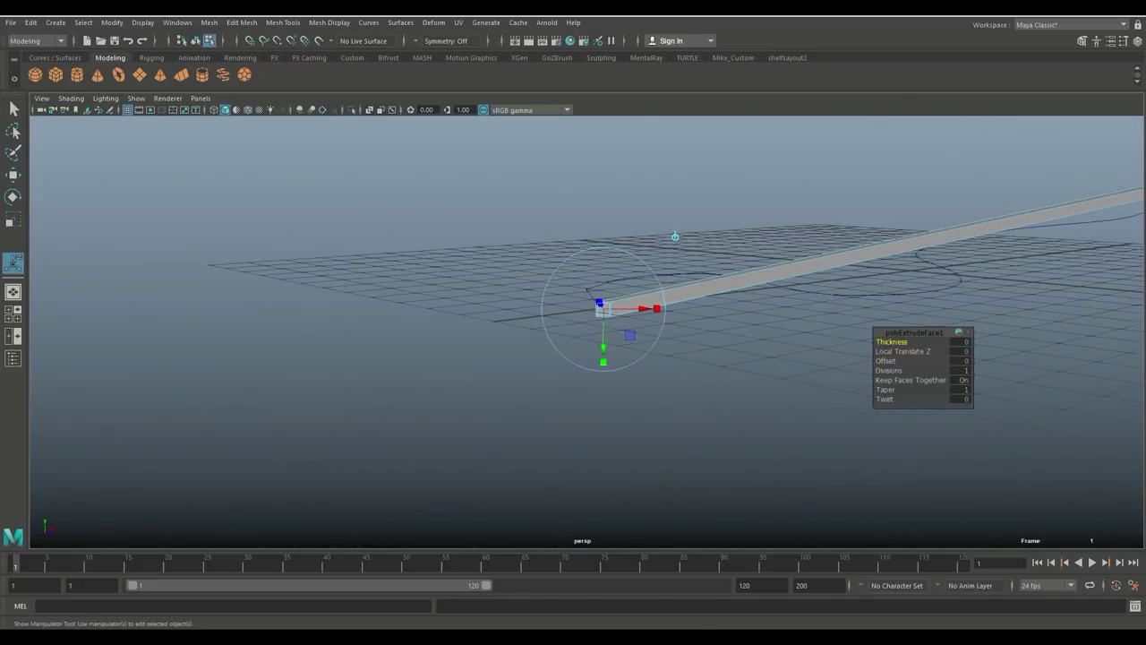
# Set the extrusion's divisions to 90 so the mesh follows the curve smoothly
pyautogui.keyDown('alt'); pyautogui.moveTo(761, 269); pyautogui.dragTo(465, 333, button='middle'); pyautogui.keyUp('alt')
pyautogui.keyDown('alt'); pyautogui.moveTo(377, 303); pyautogui.dragTo(403, 259); pyautogui.keyUp('alt')
pyautogui.keyDown('alt'); pyautogui.moveTo(403, 259); pyautogui.dragTo(233, 325, button='middle'); pyautogui.keyUp('alt')
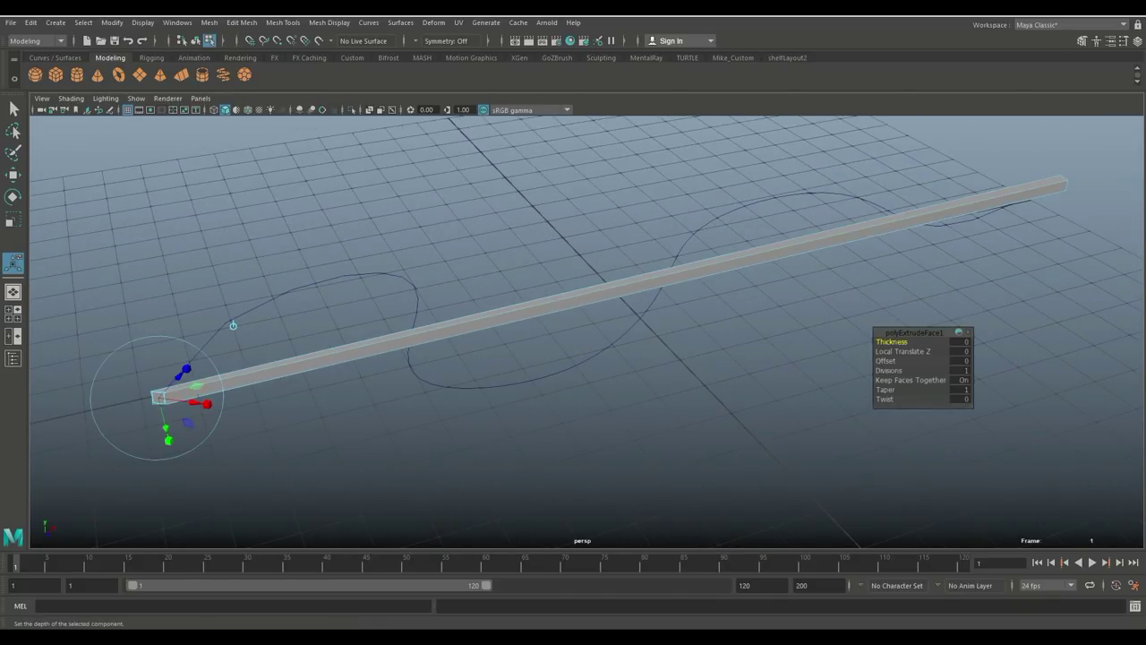
pyautogui.moveTo(889, 371); pyautogui.dragTo(926, 371)
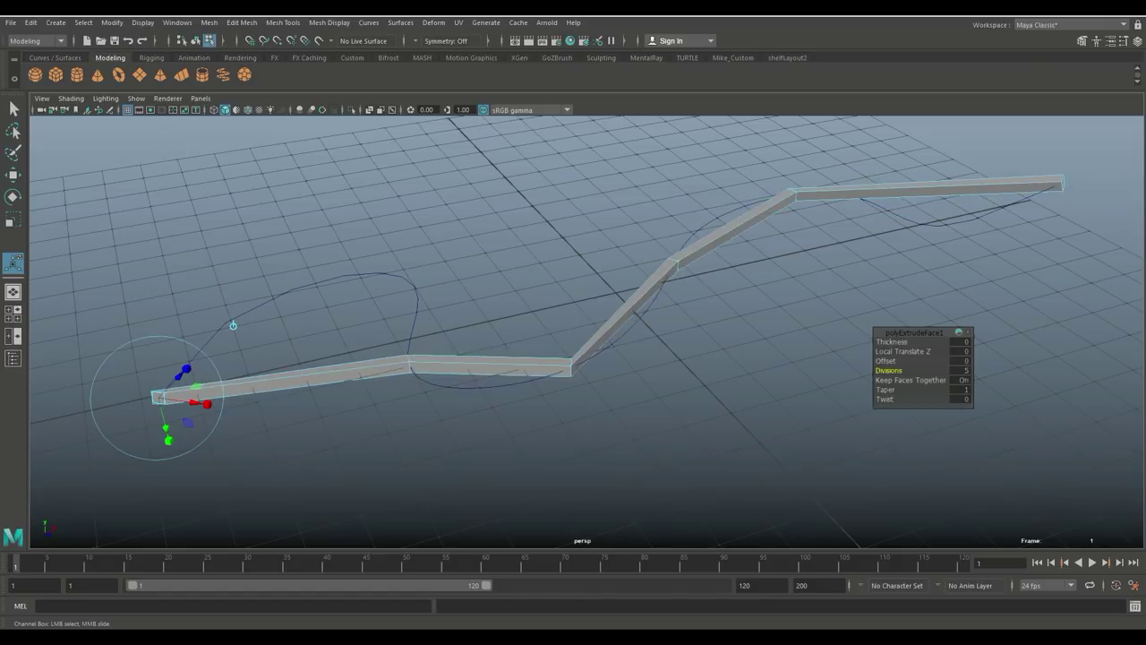
pyautogui.moveTo(931, 370); pyautogui.dragTo(1021, 370, button='middle')
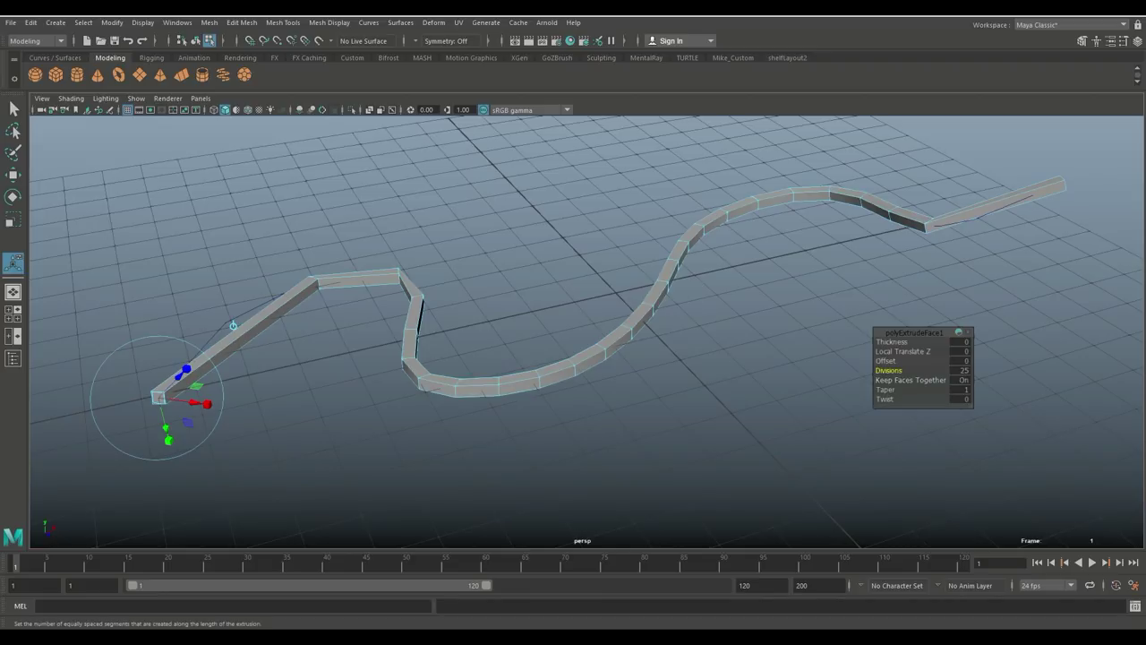
pyautogui.click(961, 370)
pyautogui.press('Return')
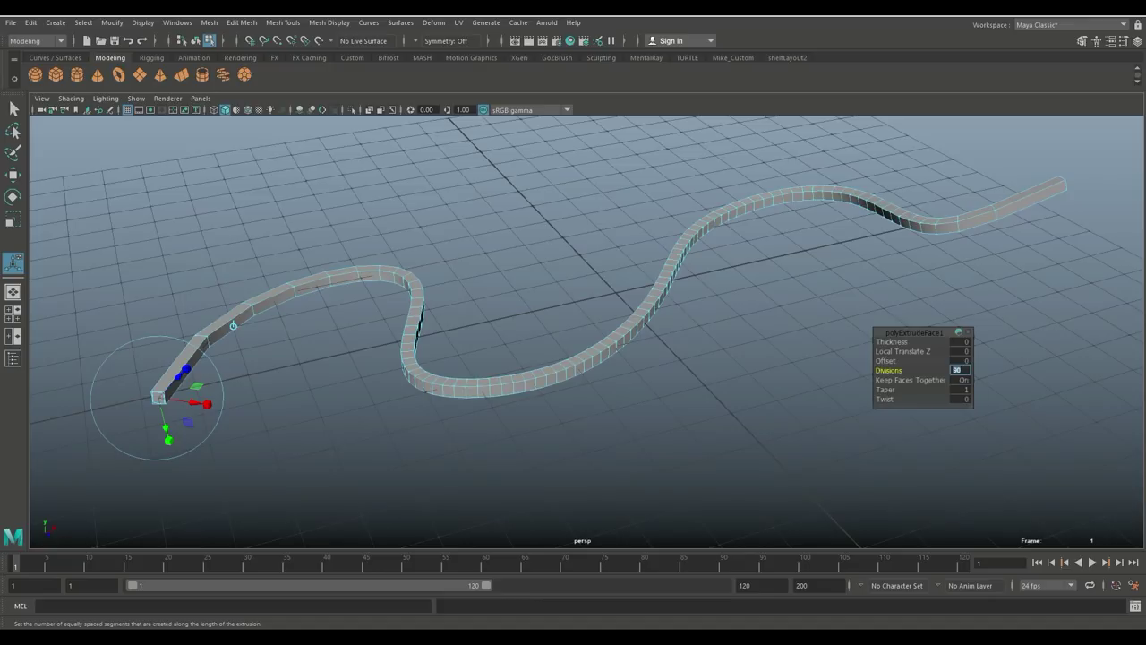
# Set the extrusion's taper to 7 and its twist to about 33.2
pyautogui.moveTo(885, 390); pyautogui.dragTo(1029, 389)
pyautogui.moveTo(751, 448); pyautogui.dragTo(757, 447, button='middle')
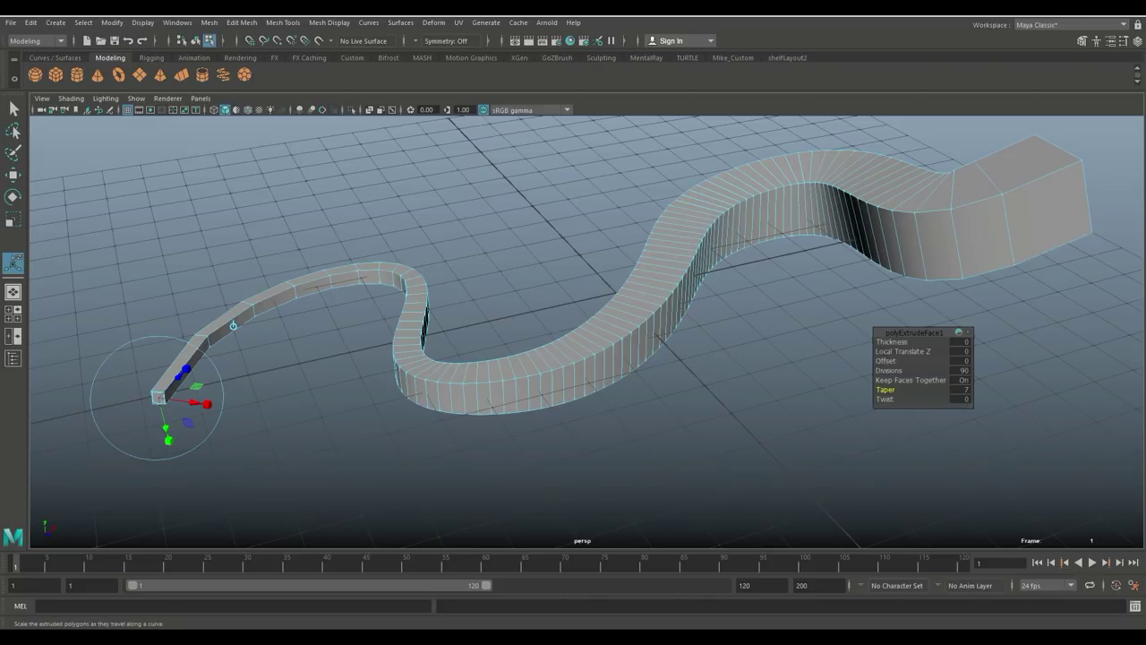
pyautogui.moveTo(885, 399); pyautogui.dragTo(918, 399)
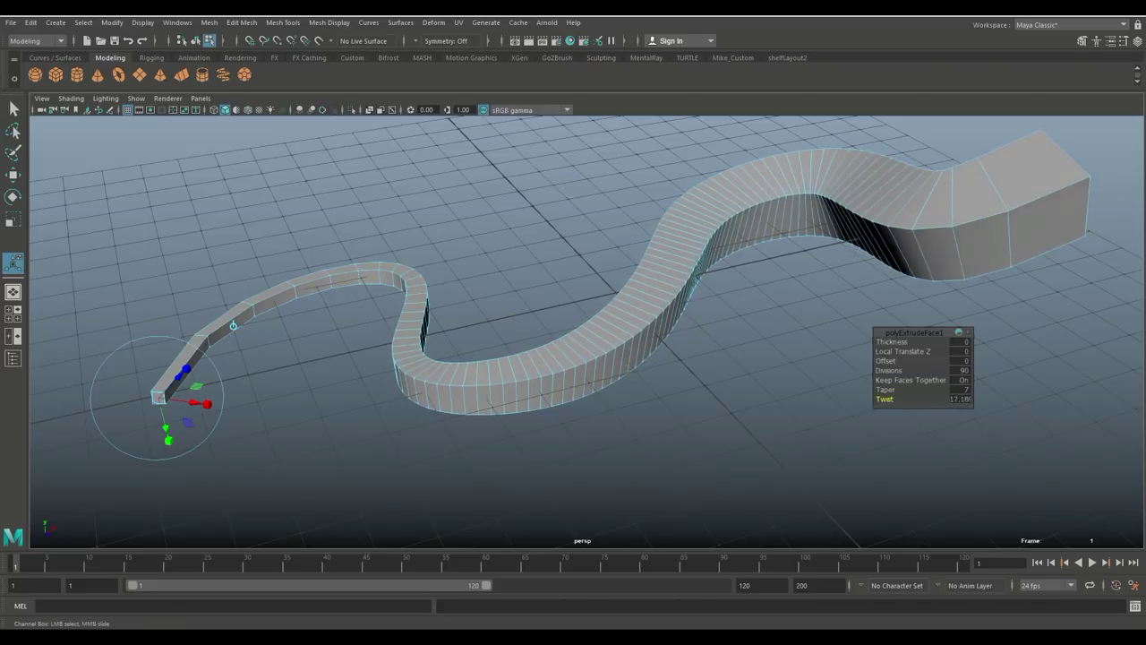
pyautogui.moveTo(717, 448); pyautogui.dragTo(761, 448, button='middle')
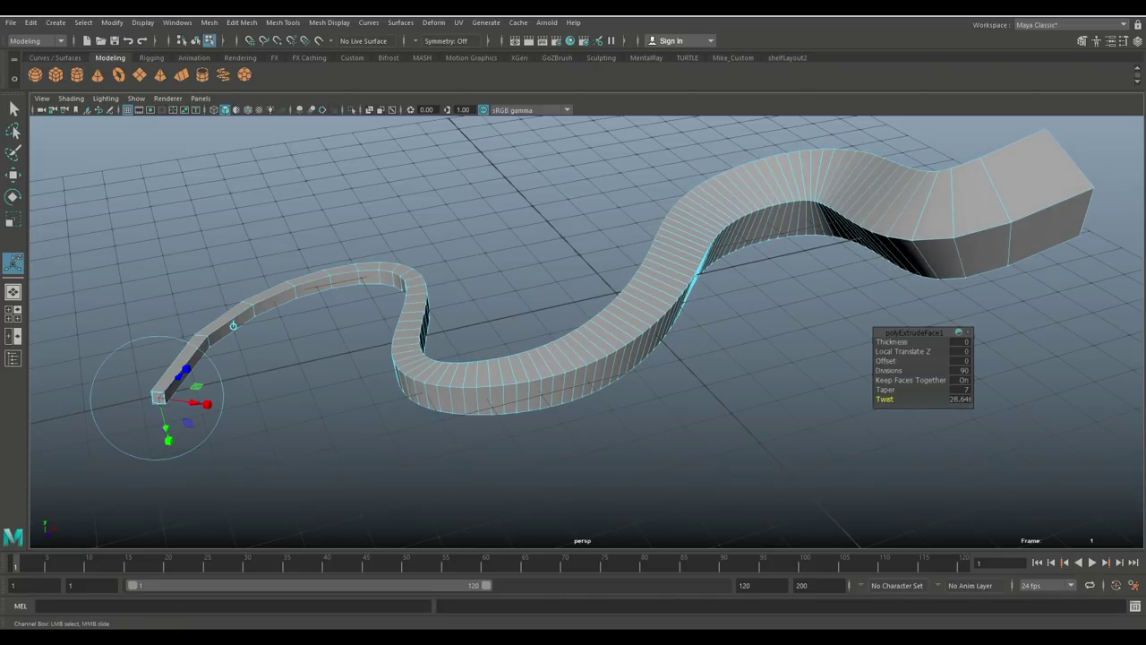
pyautogui.moveTo(929, 399); pyautogui.dragTo(937, 399)
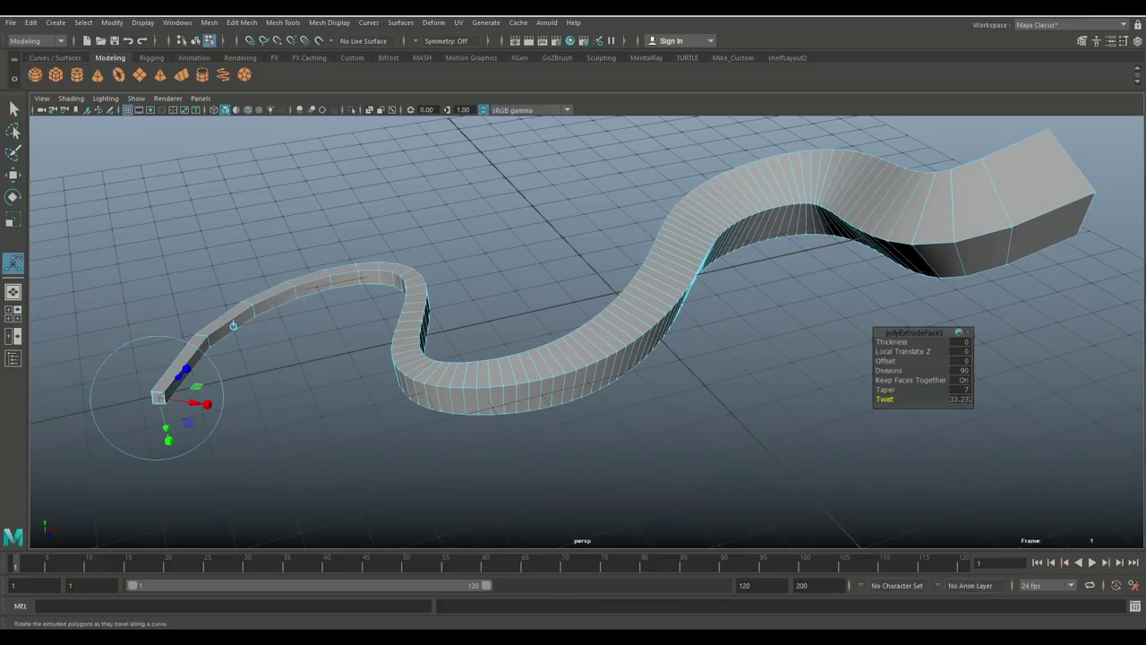
# Return the extruded mesh to object mode and preview it with smooth mesh display from several angles
pyautogui.press('q')
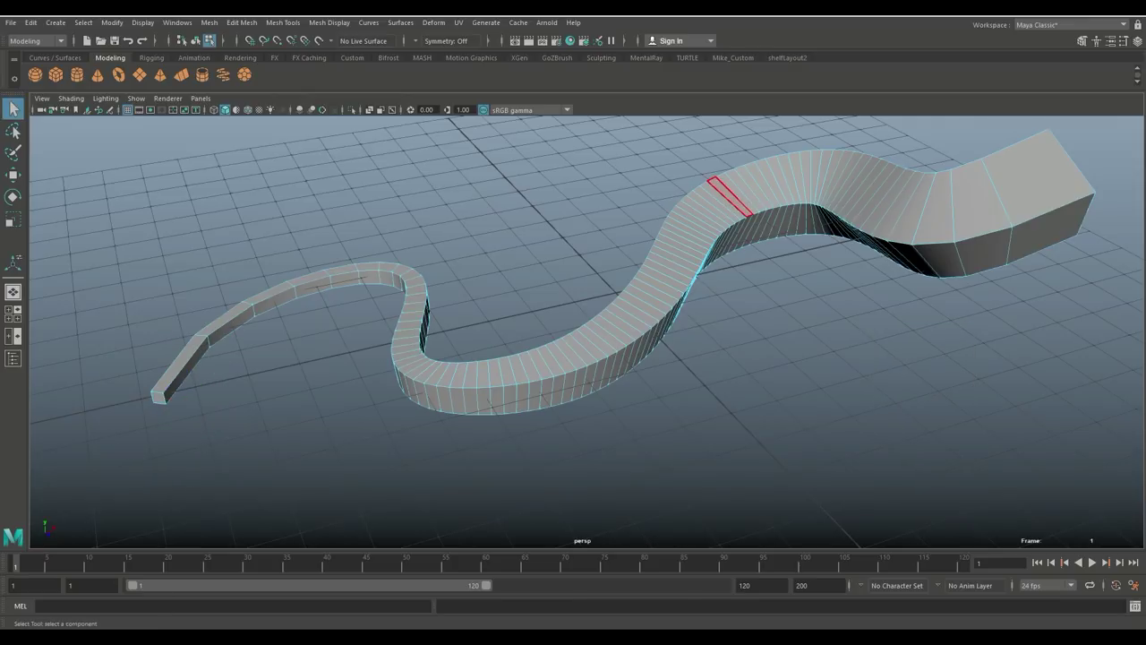
pyautogui.moveTo(727, 195); pyautogui.dragTo(788, 176, button='right')
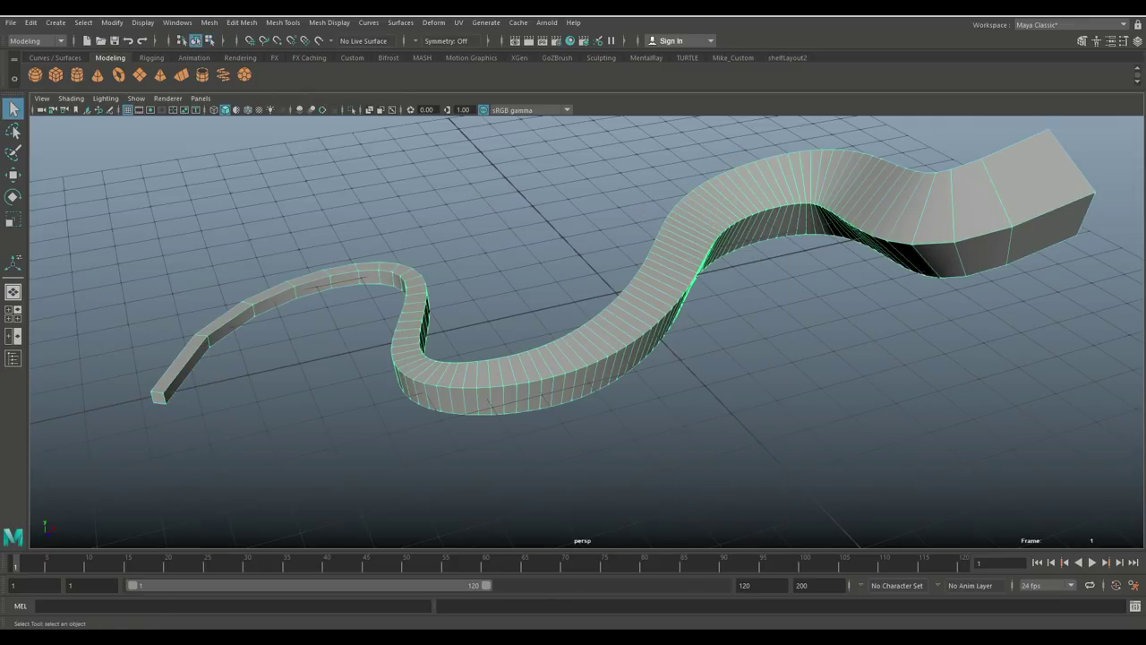
pyautogui.press('3')
pyautogui.scroll(-4, 573, 331)
pyautogui.keyDown('alt'); pyautogui.moveTo(573, 331); pyautogui.dragTo(537, 340); pyautogui.keyUp('alt')
pyautogui.click(691, 290)
pyautogui.keyDown('alt'); pyautogui.moveTo(394, 385); pyautogui.dragTo(260, 376); pyautogui.keyUp('alt')
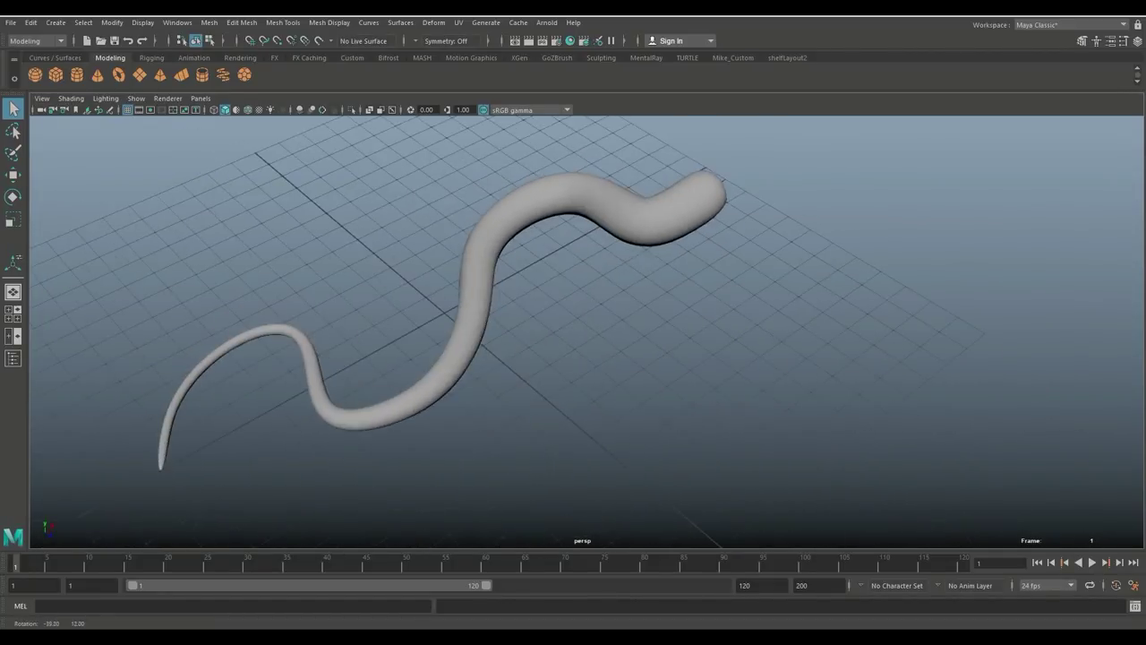
pyautogui.keyDown('alt'); pyautogui.moveTo(573, 341); pyautogui.dragTo(512, 305); pyautogui.keyUp('alt')
pyautogui.keyDown('alt'); pyautogui.moveTo(537, 295); pyautogui.dragTo(452, 327, button='middle'); pyautogui.keyUp('alt')
pyautogui.click(434, 319)
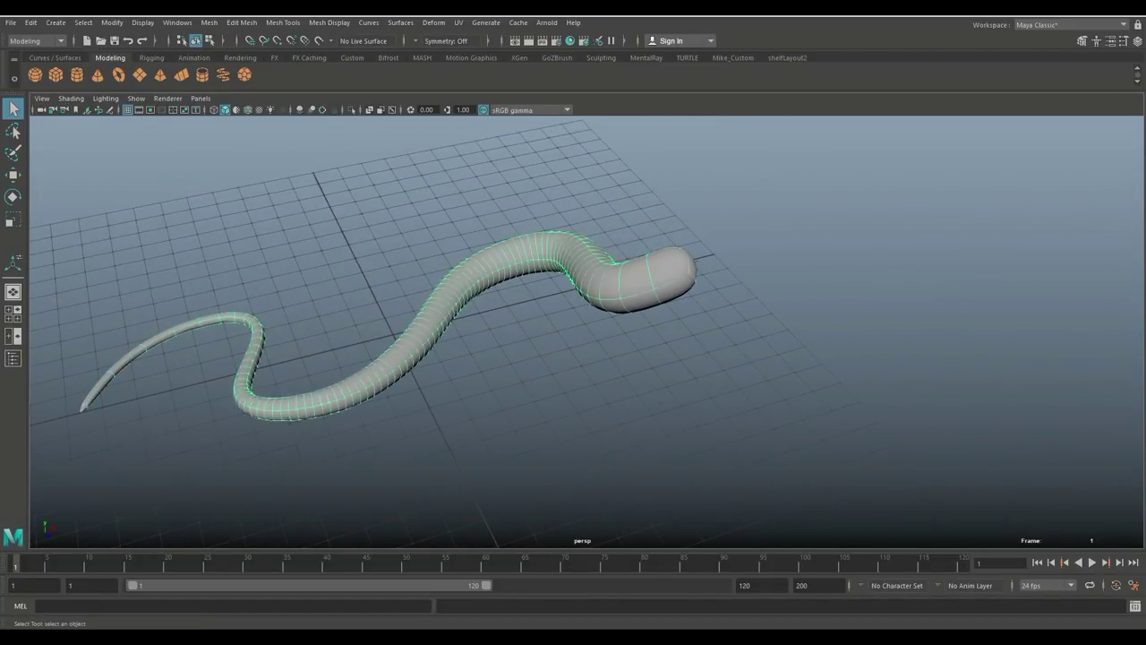
pyautogui.scroll(2, 587, 331)
pyautogui.keyDown('alt'); pyautogui.moveTo(573, 313); pyautogui.dragTo(547, 358, button='middle'); pyautogui.keyUp('alt')
# Restore the unsmoothed display and, with soft selection on, scale down an edge loop near the thick end to form a narrow neck
pyautogui.press('1')
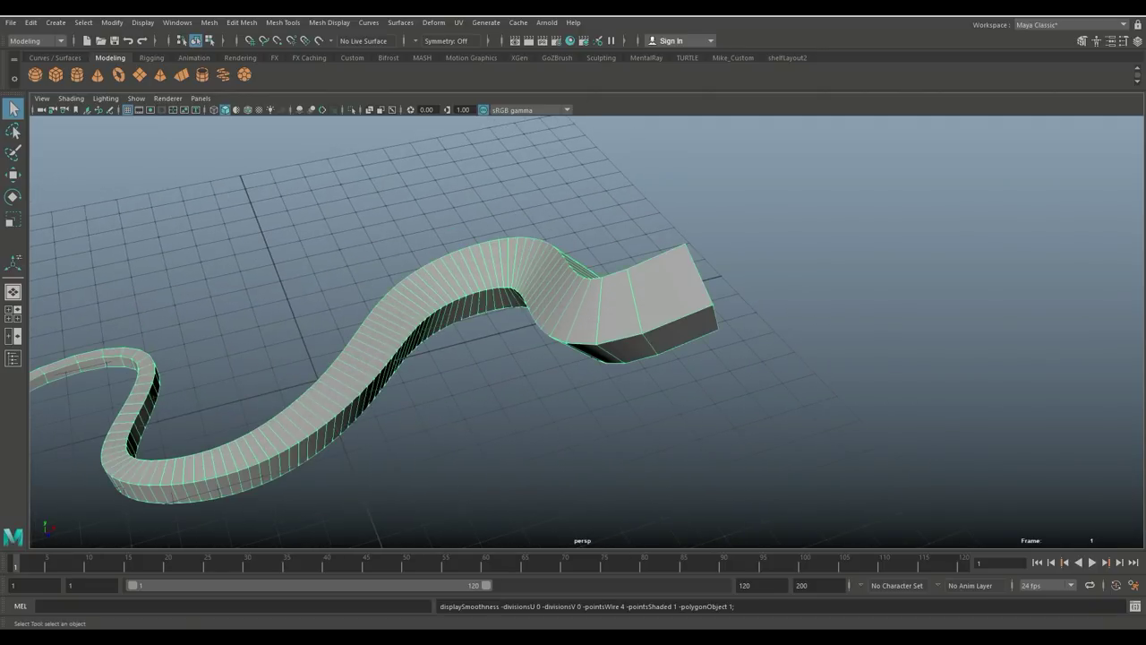
pyautogui.scroll(-2, 586, 331)
pyautogui.keyDown('alt'); pyautogui.moveTo(520, 349); pyautogui.dragTo(743, 291); pyautogui.keyUp('alt')
pyautogui.keyDown('alt'); pyautogui.moveTo(537, 358); pyautogui.dragTo(607, 338, button='middle'); pyautogui.keyUp('alt')
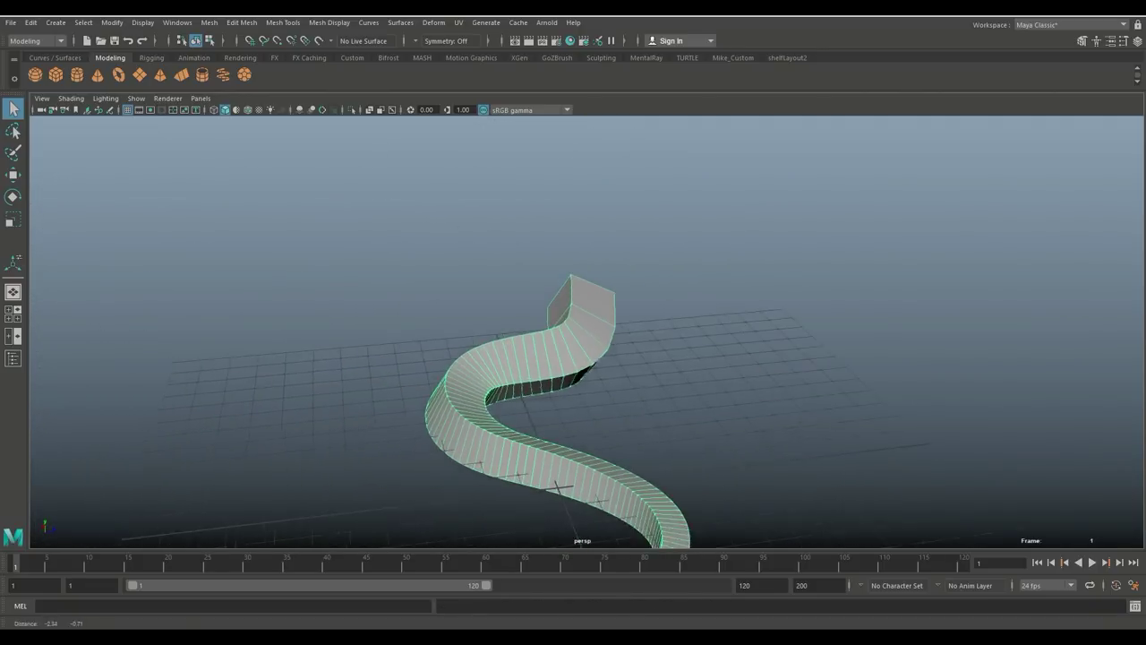
pyautogui.scroll(2, 586, 331)
pyautogui.keyDown('alt'); pyautogui.moveTo(452, 340); pyautogui.dragTo(421, 336); pyautogui.keyUp('alt')
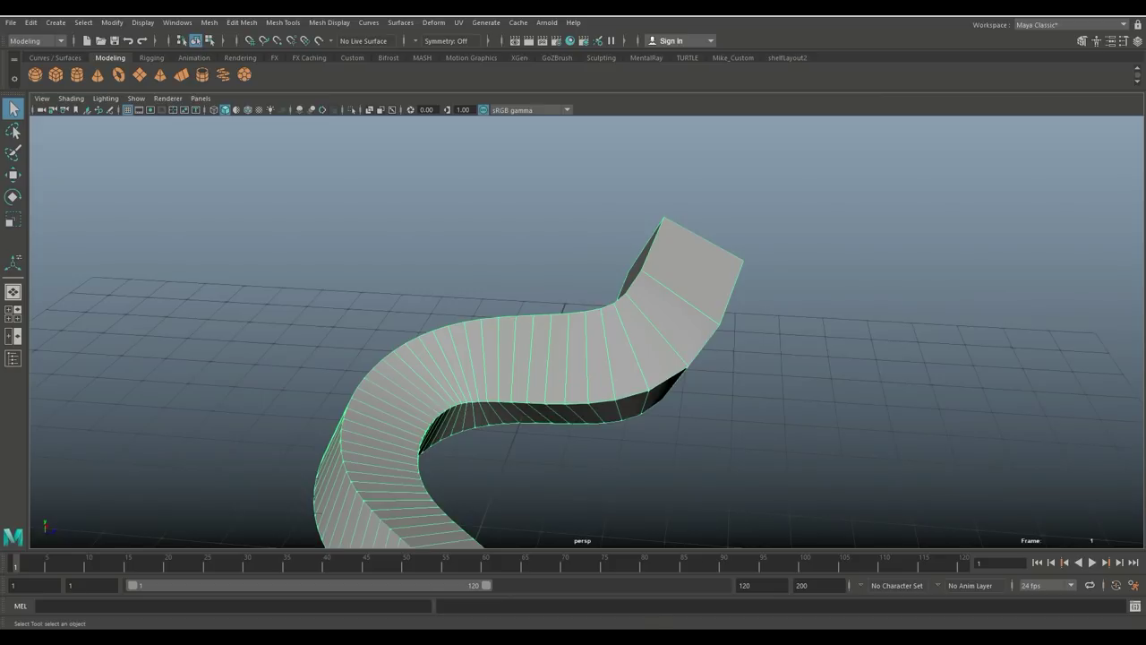
pyautogui.moveTo(604, 279); pyautogui.dragTo(606, 247, button='right')
pyautogui.press('b')
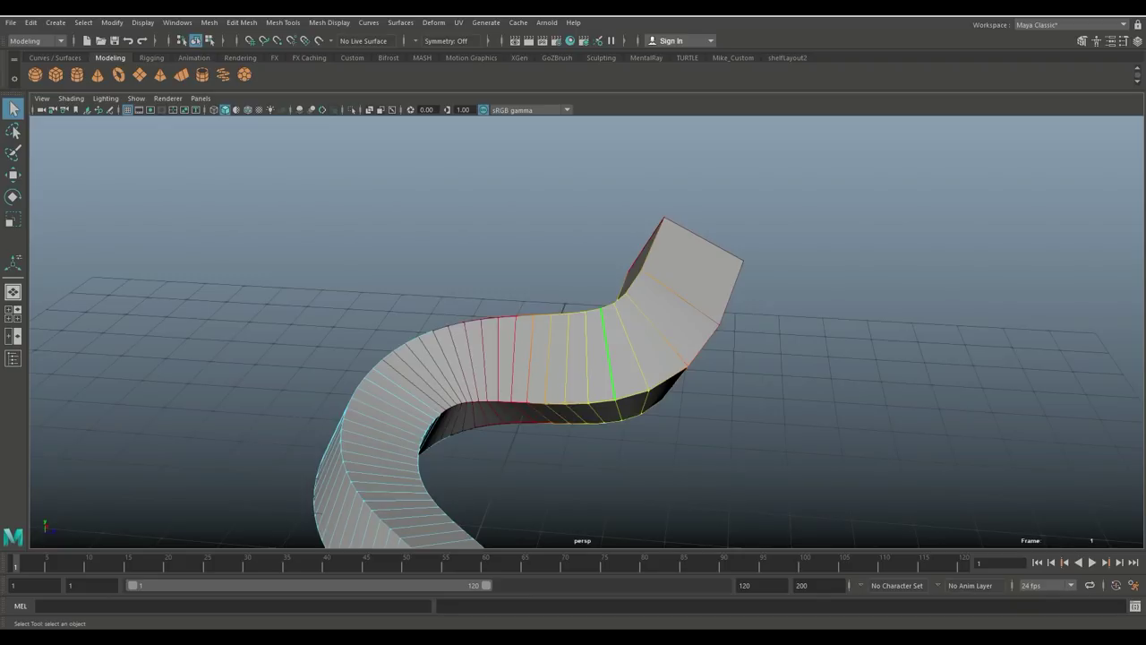
pyautogui.press('r')
pyautogui.moveTo(612, 365); pyautogui.dragTo(531, 368)
pyautogui.keyDown('alt'); pyautogui.moveTo(531, 368); pyautogui.dragTo(447, 368, button='right'); pyautogui.keyUp('alt')
pyautogui.keyDown('alt'); pyautogui.moveTo(501, 368); pyautogui.dragTo(331, 358); pyautogui.keyUp('alt')
pyautogui.keyDown('alt'); pyautogui.moveTo(752, 357); pyautogui.dragTo(659, 369); pyautogui.keyUp('alt')
pyautogui.scroll(2, 659, 369)
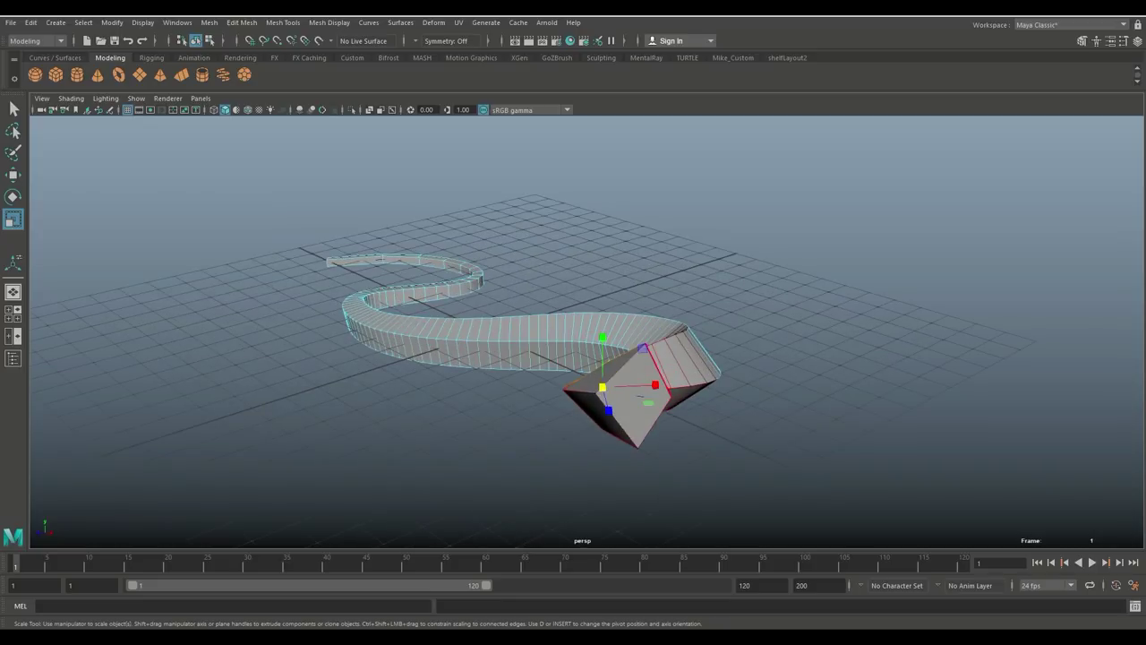
# Select the end face at the thick end and extrude it outward to lengthen the head
pyautogui.moveTo(642, 360); pyautogui.dragTo(643, 313, button='right')
pyautogui.click(639, 395)
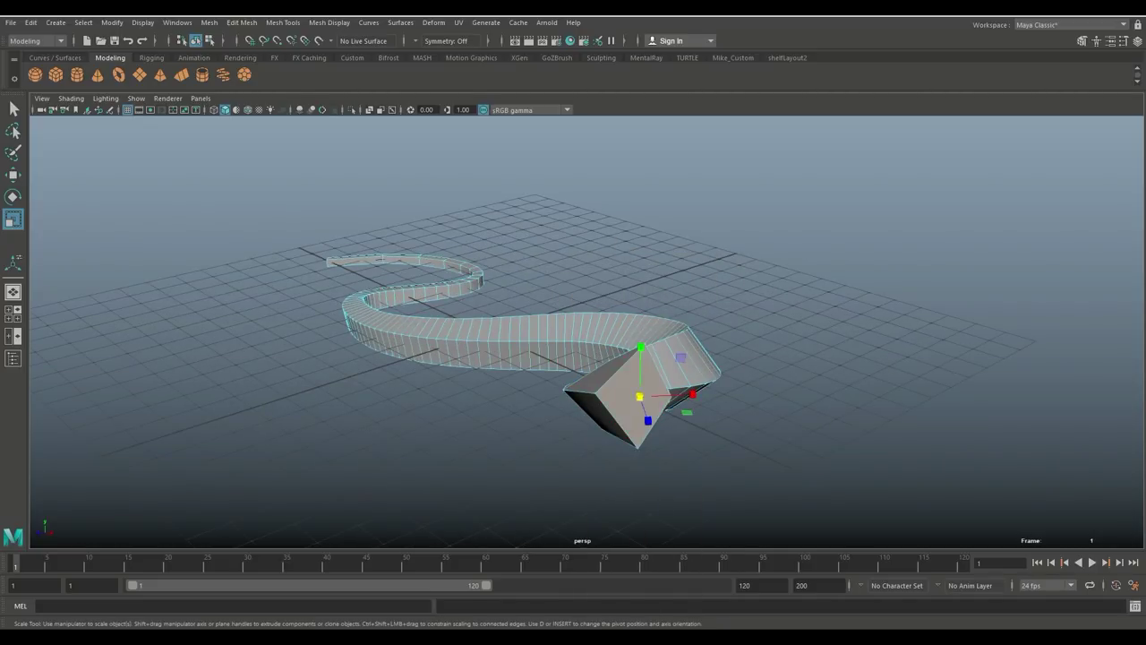
pyautogui.hotkey('ctrl', 'e')
pyautogui.keyDown('alt'); pyautogui.moveTo(639, 391); pyautogui.dragTo(750, 350); pyautogui.keyUp('alt')
pyautogui.moveTo(768, 266); pyautogui.dragTo(854, 238, button='middle')
# Scale the extruded end face down along its individual axes so the head starts to taper
pyautogui.press('r')
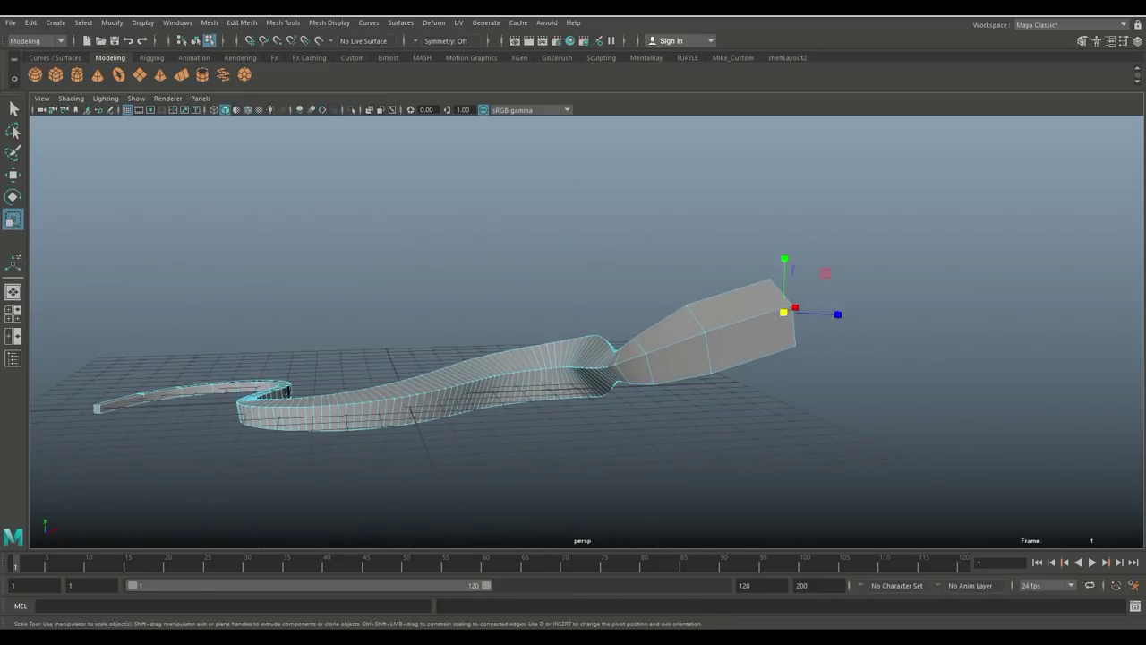
pyautogui.moveTo(784, 259); pyautogui.dragTo(904, 360)
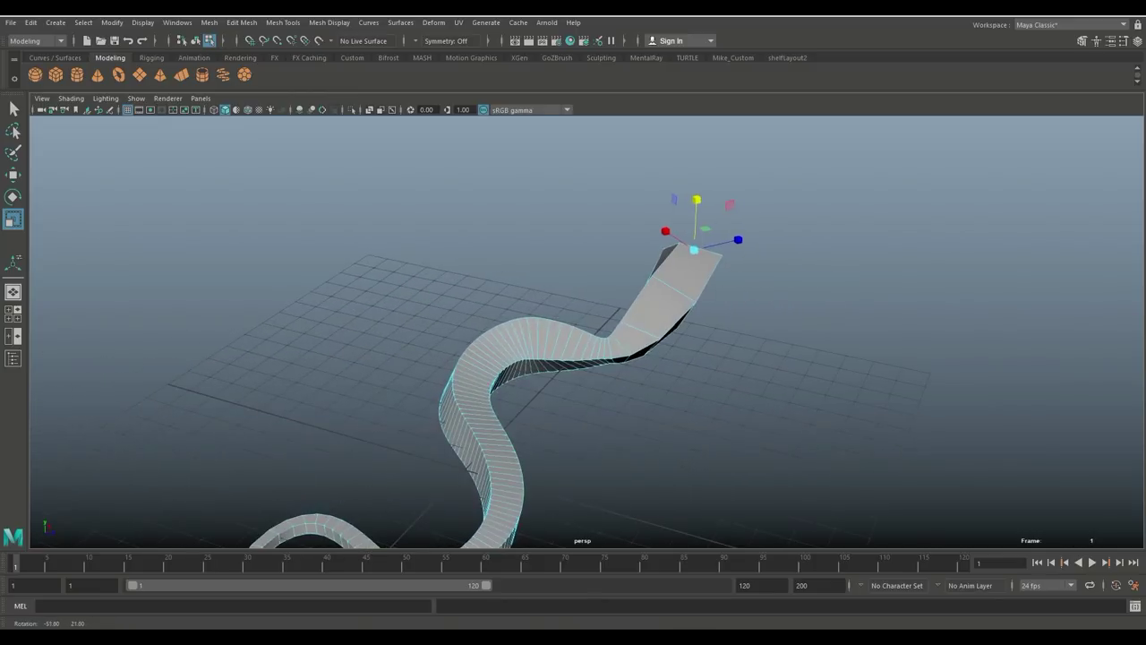
pyautogui.moveTo(738, 240); pyautogui.dragTo(699, 249)
pyautogui.keyDown('alt'); pyautogui.moveTo(700, 249); pyautogui.dragTo(492, 227); pyautogui.keyUp('alt')
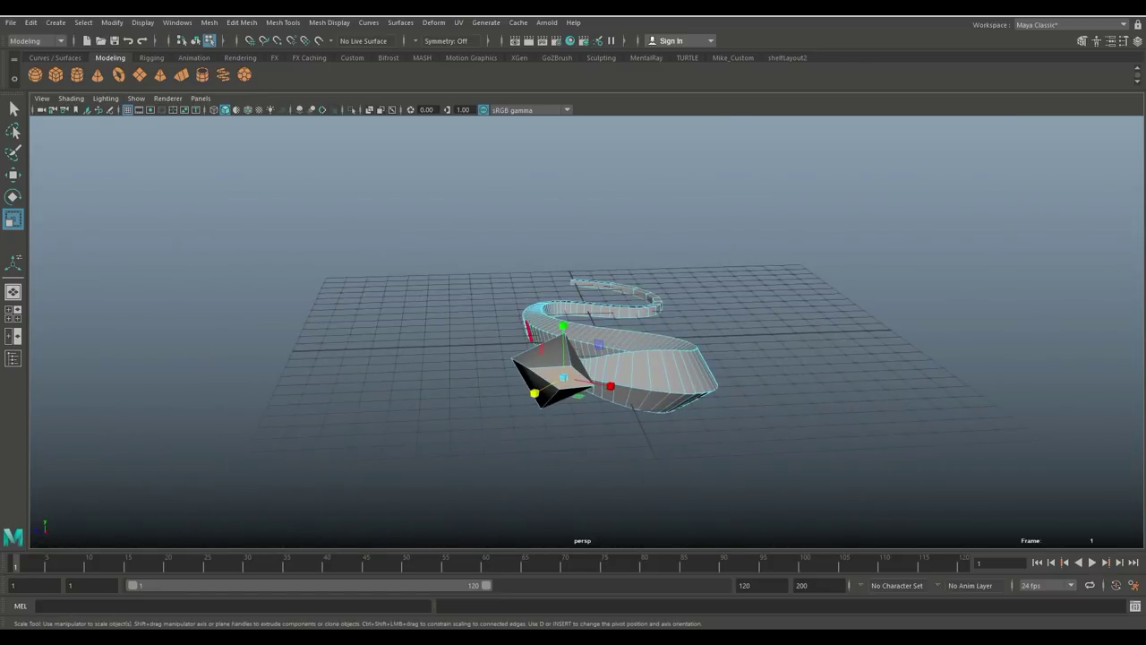
pyautogui.keyDown('alt'); pyautogui.moveTo(529, 332); pyautogui.dragTo(535, 356); pyautogui.keyUp('alt')
pyautogui.keyDown('alt'); pyautogui.moveTo(604, 402); pyautogui.dragTo(638, 352, button='middle'); pyautogui.keyUp('alt')
pyautogui.moveTo(638, 354); pyautogui.dragTo(609, 349)
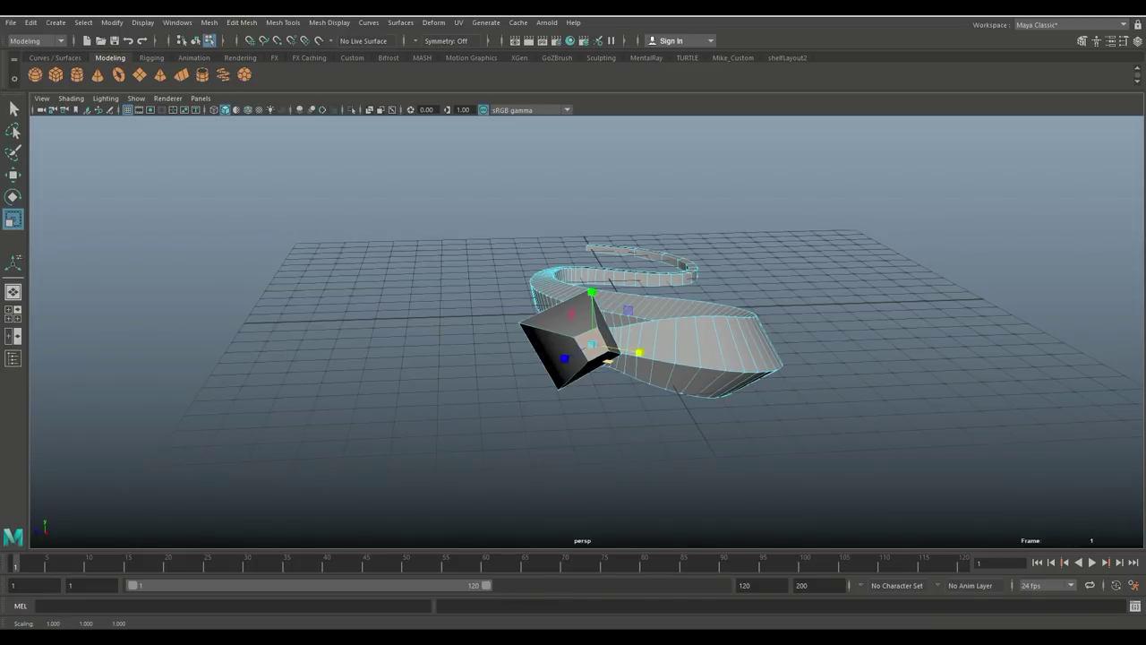
pyautogui.scroll(1, 569, 360)
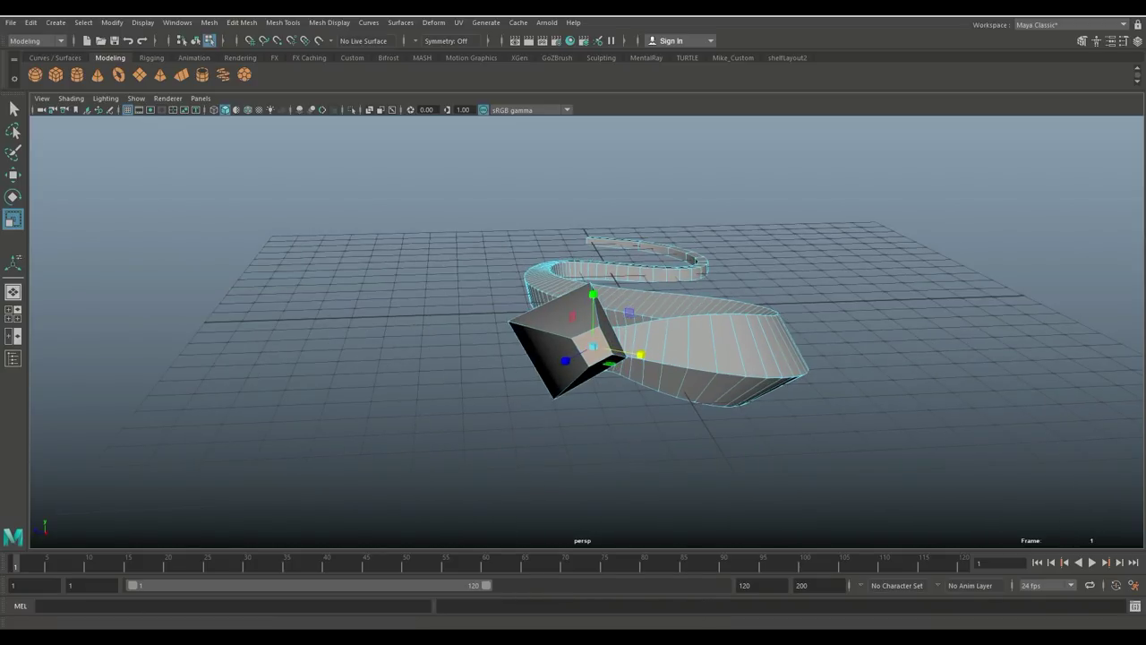
# Change the Scale tool's axis orientation from Object and shrink the end face further into a small pointed tip
pyautogui.doubleClick(12, 219)
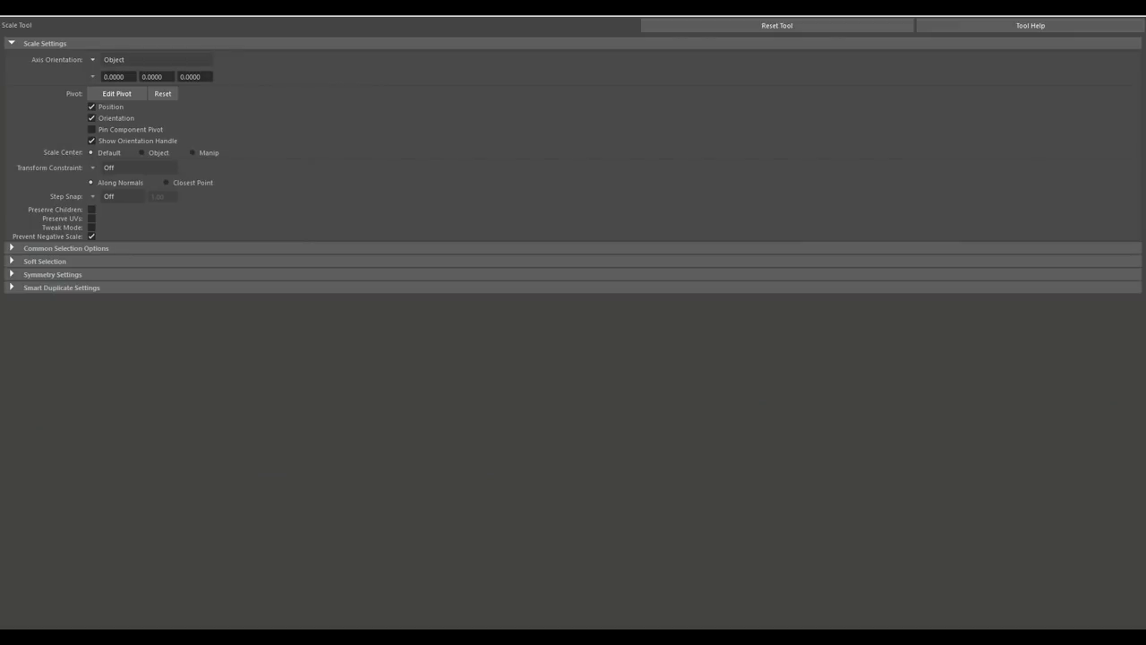
pyautogui.click(135, 60)
pyautogui.click(135, 76)
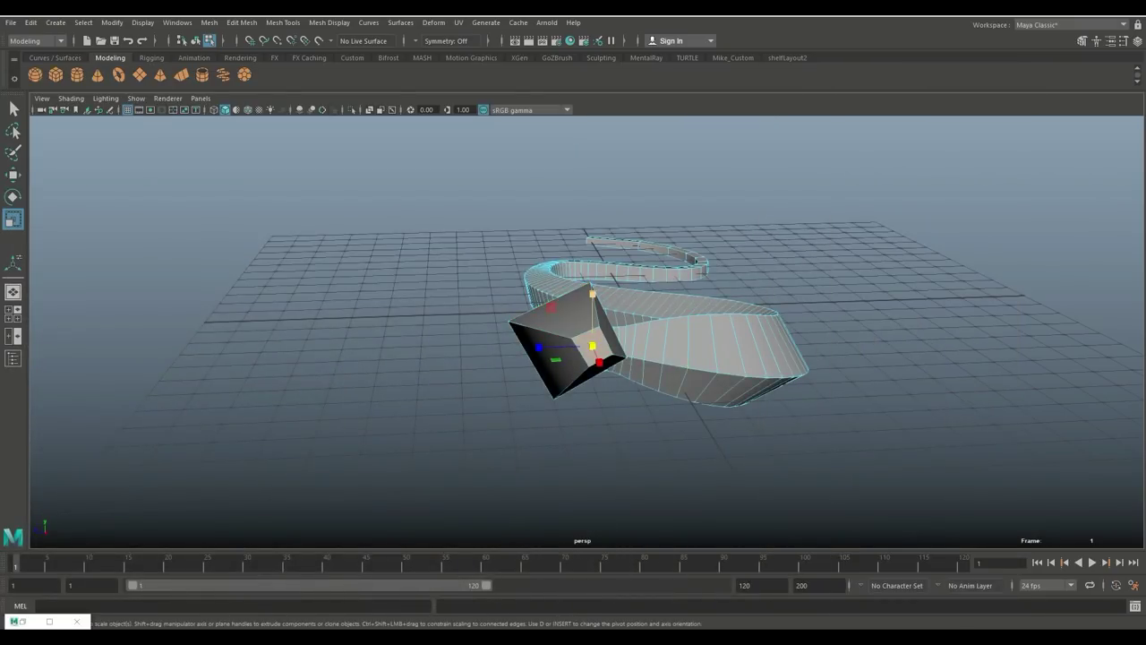
pyautogui.moveTo(593, 294); pyautogui.dragTo(592, 322)
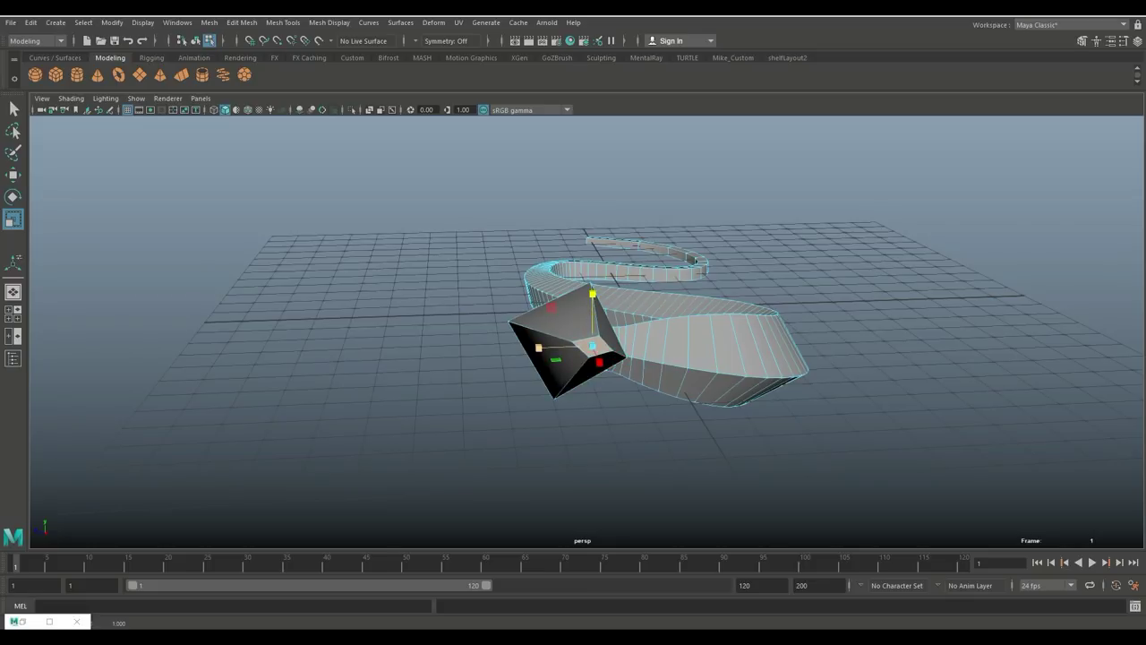
pyautogui.moveTo(538, 347); pyautogui.dragTo(698, 345)
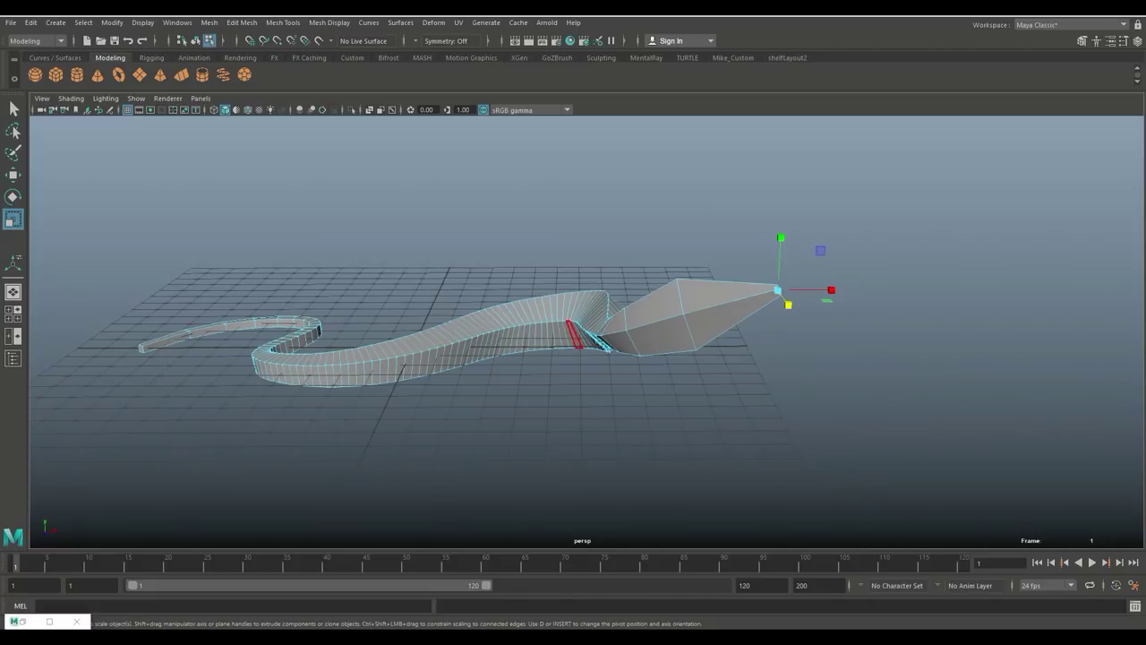
# Switch the mesh to object mode and check the tapered head in smooth mesh display
pyautogui.moveTo(567, 292); pyautogui.dragTo(626, 262, button='right')
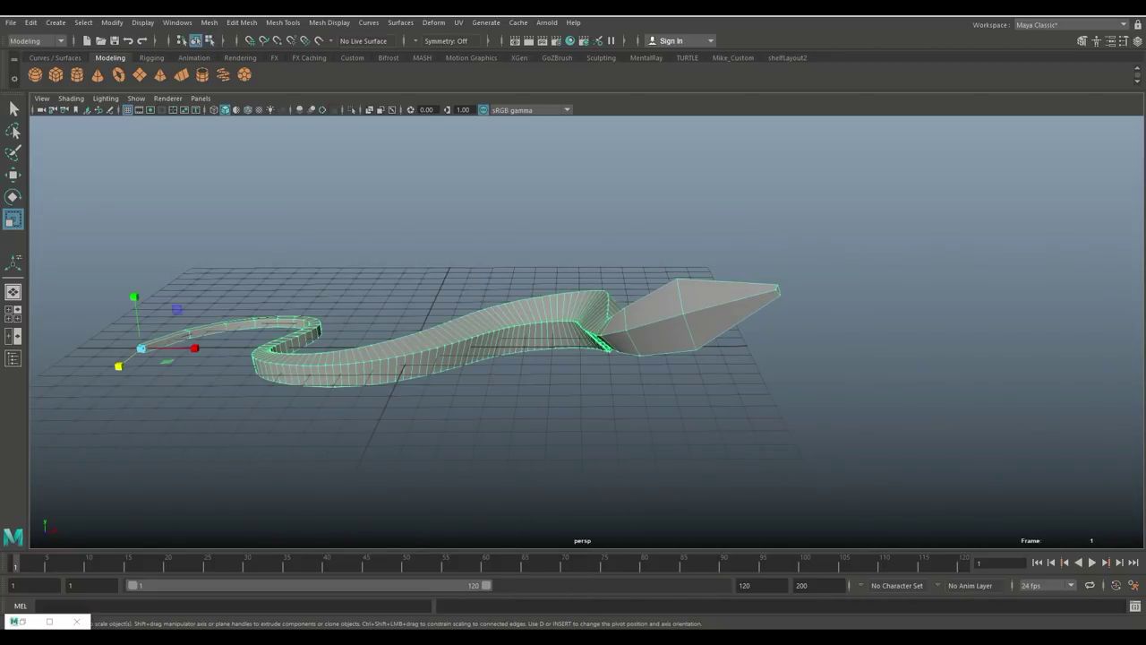
pyautogui.press('3')
pyautogui.click(627, 224)
pyautogui.keyDown('alt'); pyautogui.moveTo(573, 269); pyautogui.dragTo(774, 305); pyautogui.keyUp('alt')
pyautogui.click(502, 326)
pyautogui.keyDown('alt'); pyautogui.moveTo(537, 327); pyautogui.dragTo(476, 438, button='middle'); pyautogui.keyUp('alt')
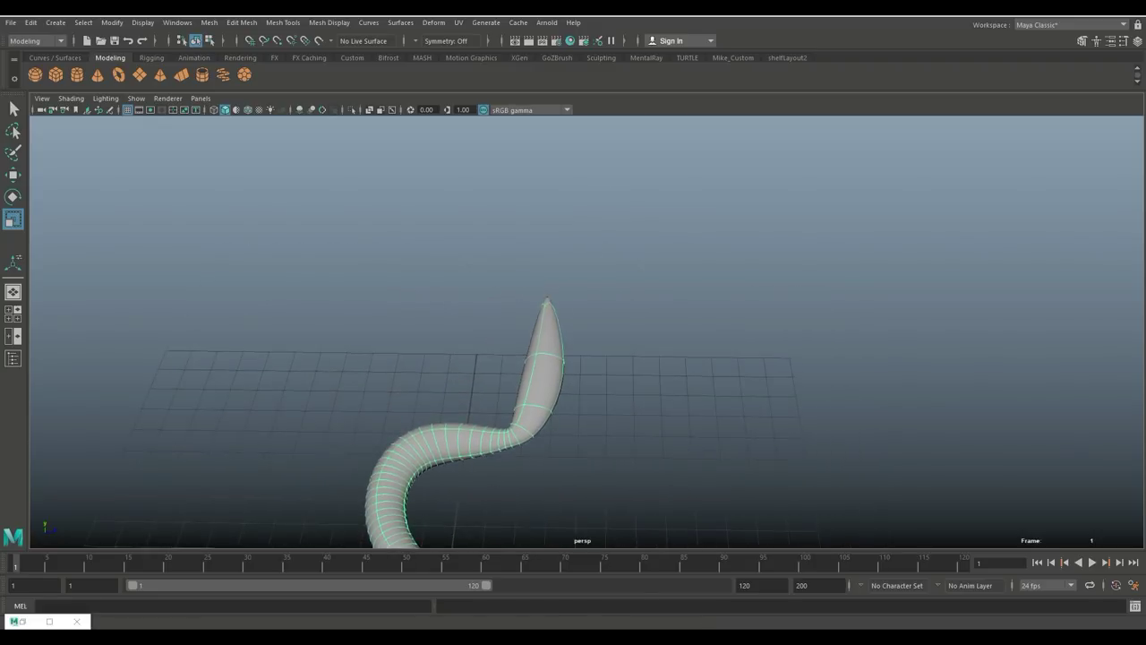
pyautogui.press('q')
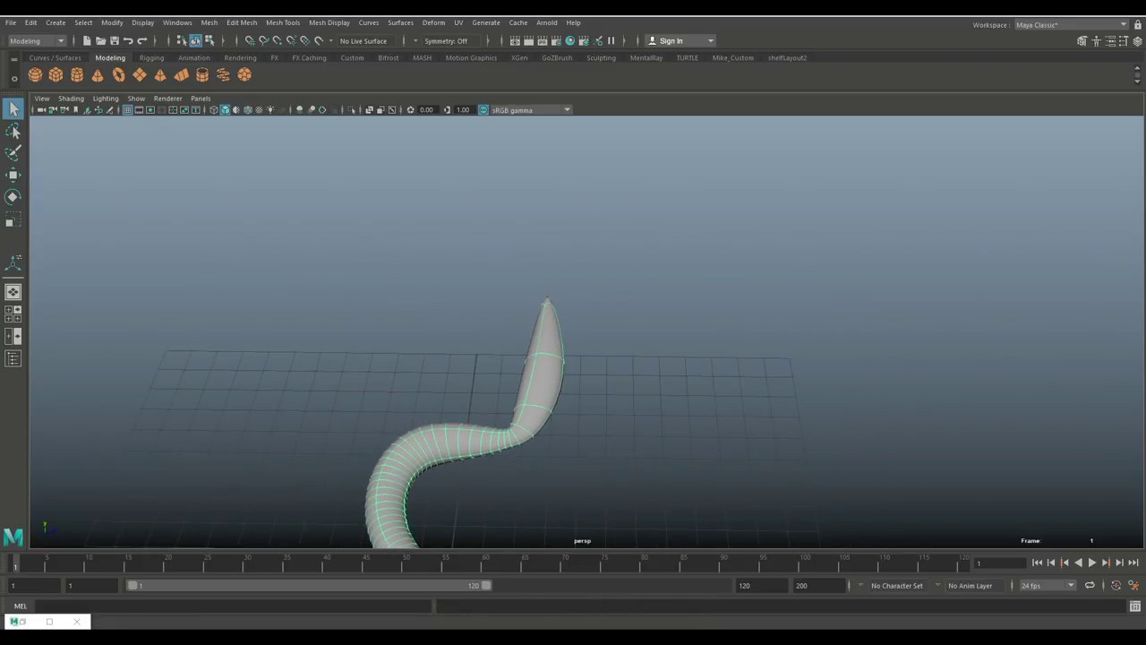
# Restore the unsmoothed display and move the two upper vertices of the head's widest section vertically
pyautogui.press('1')
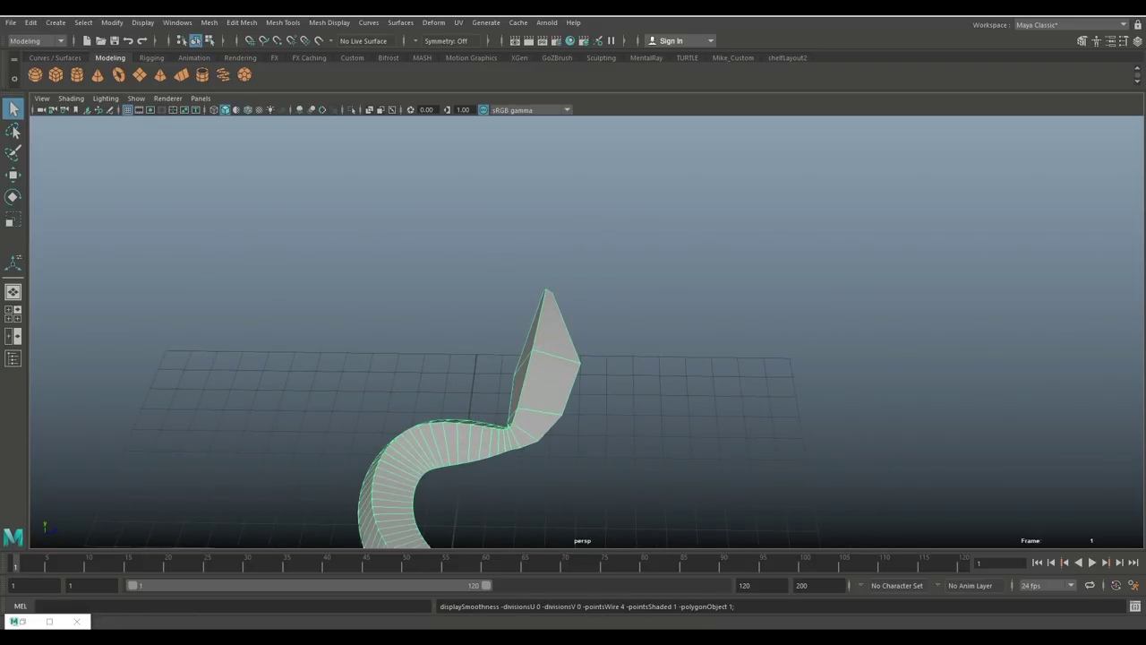
pyautogui.keyDown('alt'); pyautogui.moveTo(573, 358); pyautogui.dragTo(588, 312, button='middle'); pyautogui.keyUp('alt')
pyautogui.keyDown('alt'); pyautogui.moveTo(587, 312); pyautogui.dragTo(672, 318, button='right'); pyautogui.keyUp('alt')
pyautogui.keyDown('alt'); pyautogui.moveTo(671, 318); pyautogui.dragTo(452, 271); pyautogui.keyUp('alt')
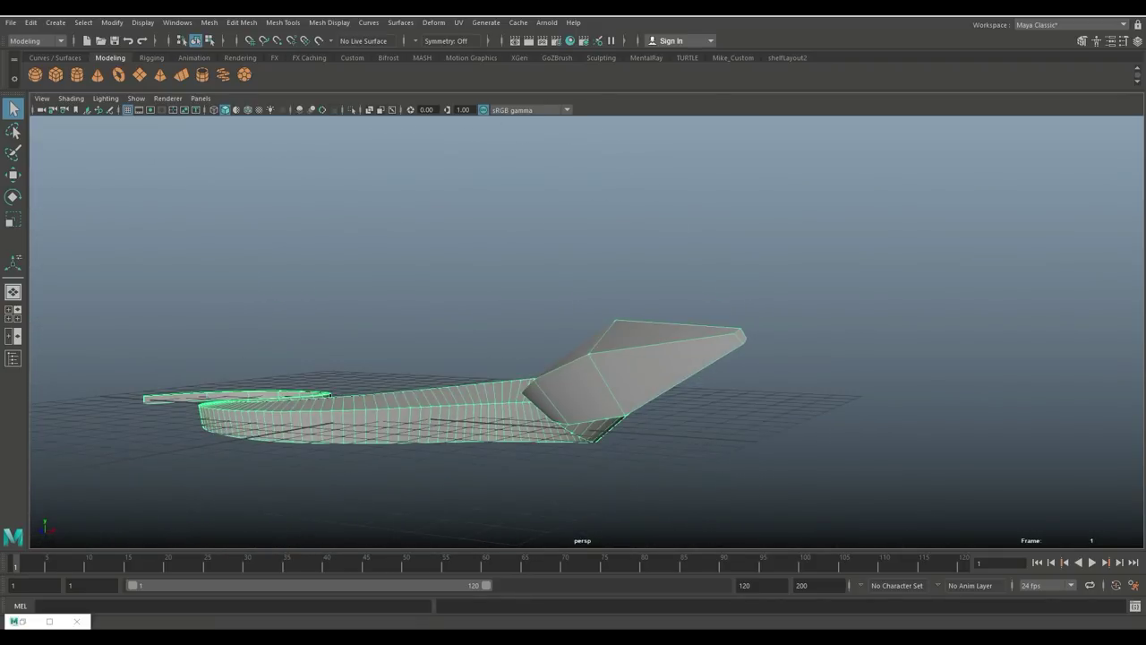
pyautogui.moveTo(601, 278); pyautogui.dragTo(542, 277, button='right')
pyautogui.press('w')
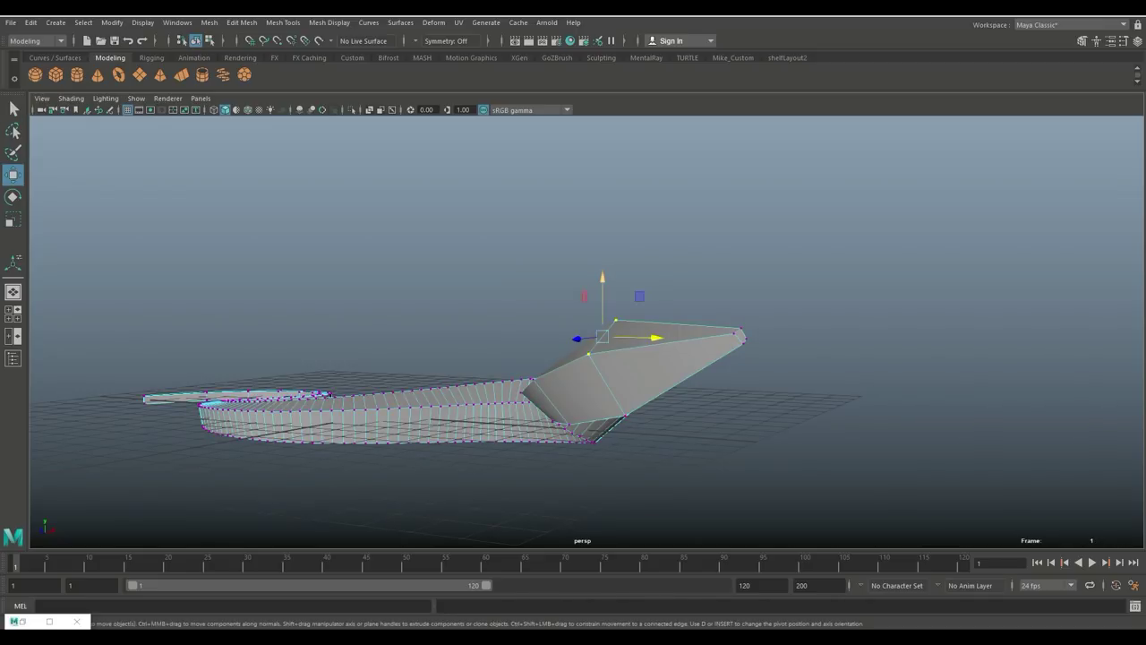
pyautogui.moveTo(602, 280); pyautogui.dragTo(498, 234)
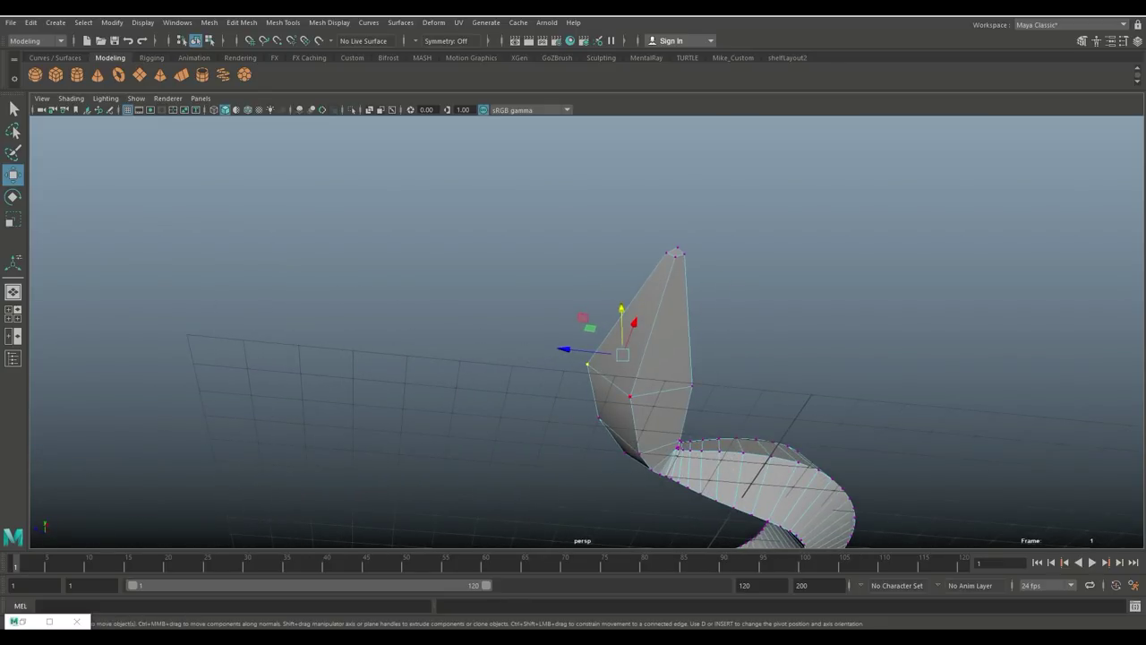
# Select the remaining corner vertices of the head's widest section and move them vertically and sideways to balance the head's shape
pyautogui.click(629, 395)
pyautogui.keyDown('shift'); pyautogui.click(692, 385); pyautogui.keyUp('shift')
pyautogui.keyDown('alt'); pyautogui.moveTo(692, 386); pyautogui.dragTo(828, 466); pyautogui.keyUp('alt')
pyautogui.moveTo(628, 331); pyautogui.dragTo(448, 324)
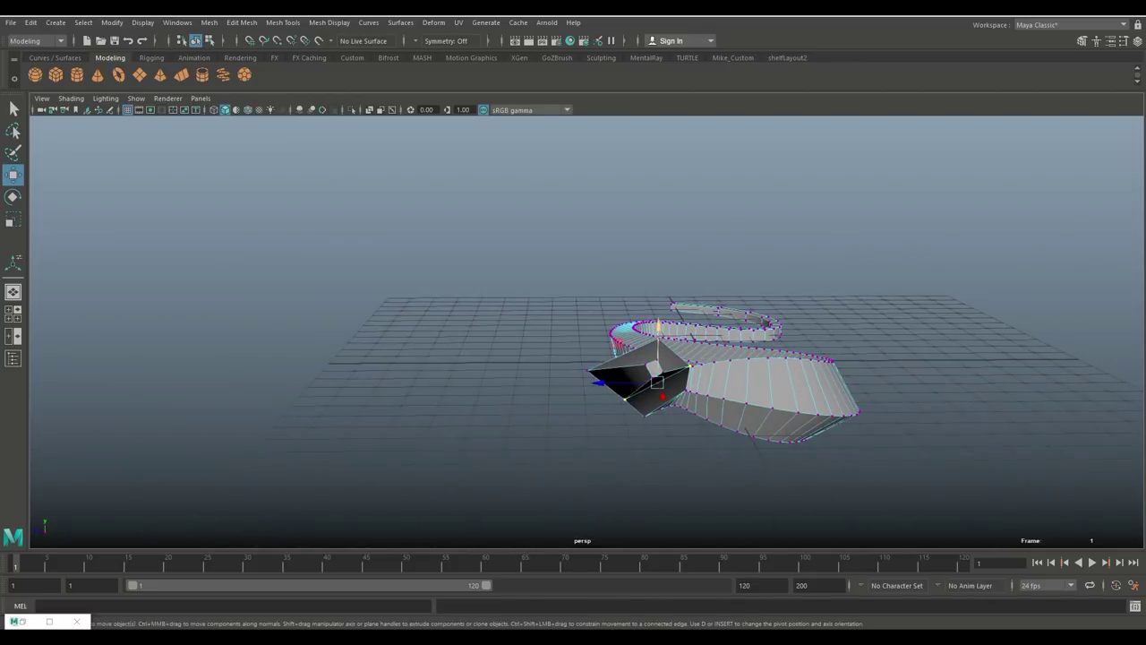
pyautogui.moveTo(599, 383); pyautogui.dragTo(801, 429)
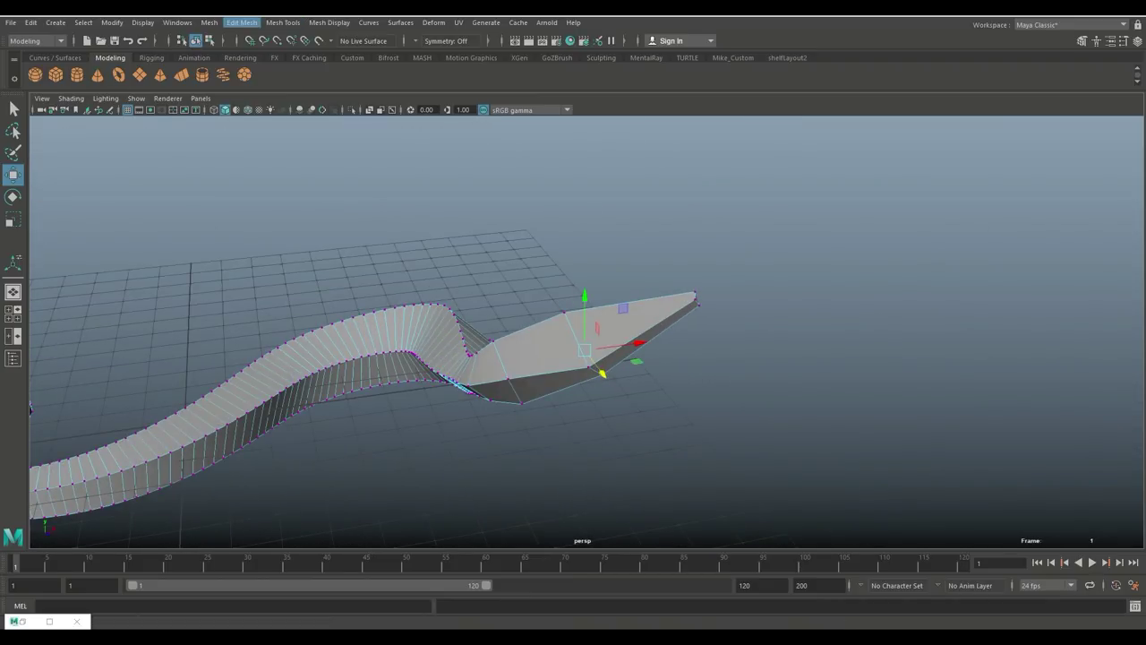
# Insert an edge loop across the head close to its widest section, on the side towards the tip
pyautogui.click(283, 22)
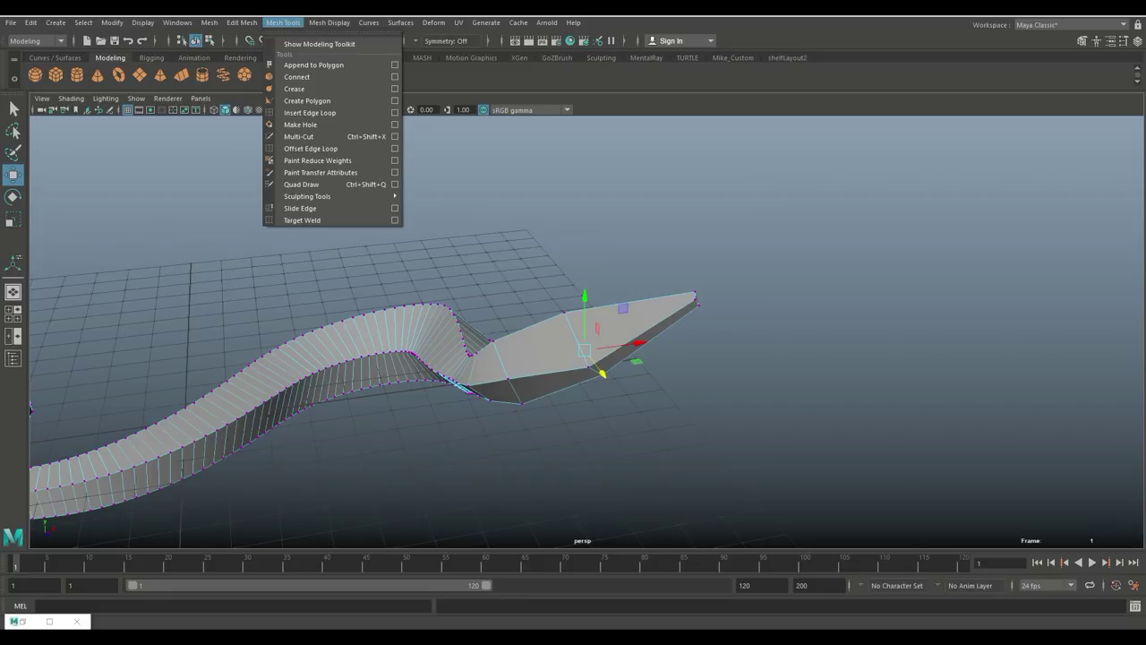
pyautogui.click(310, 113)
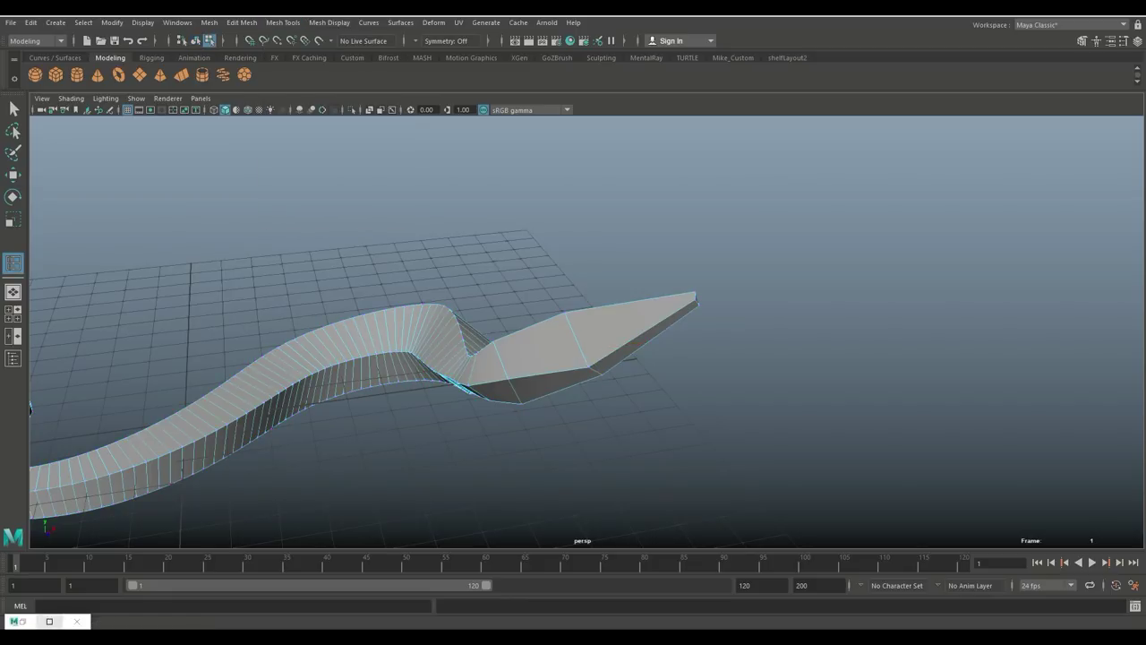
pyautogui.click(50, 621)
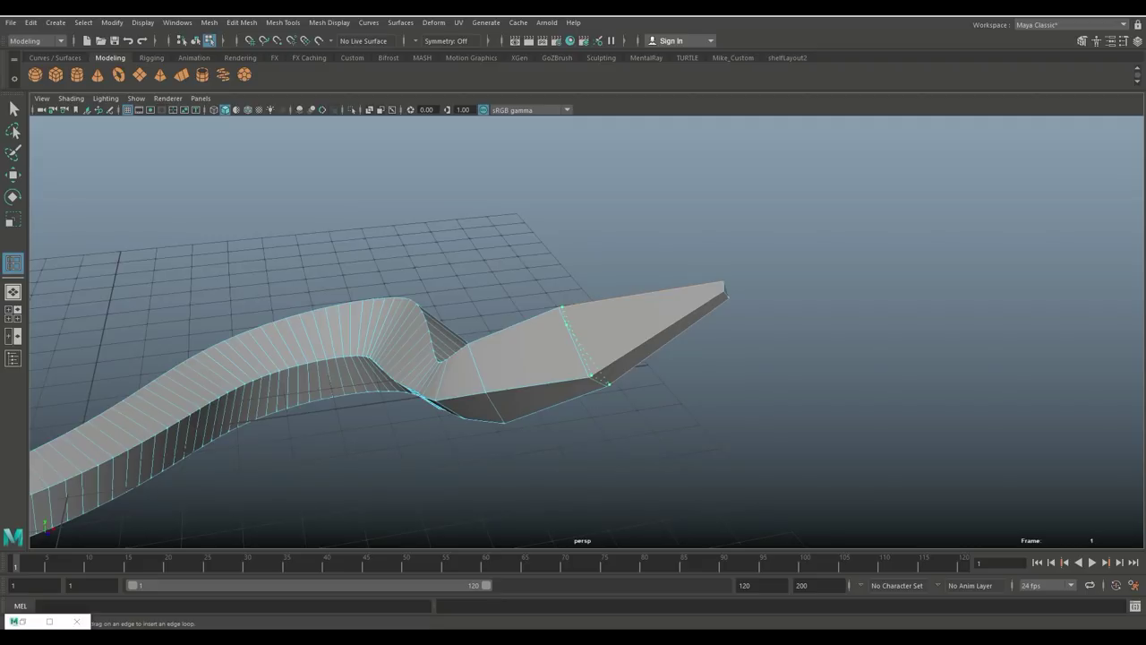
pyautogui.moveTo(593, 374); pyautogui.dragTo(592, 375)
pyautogui.press('q')
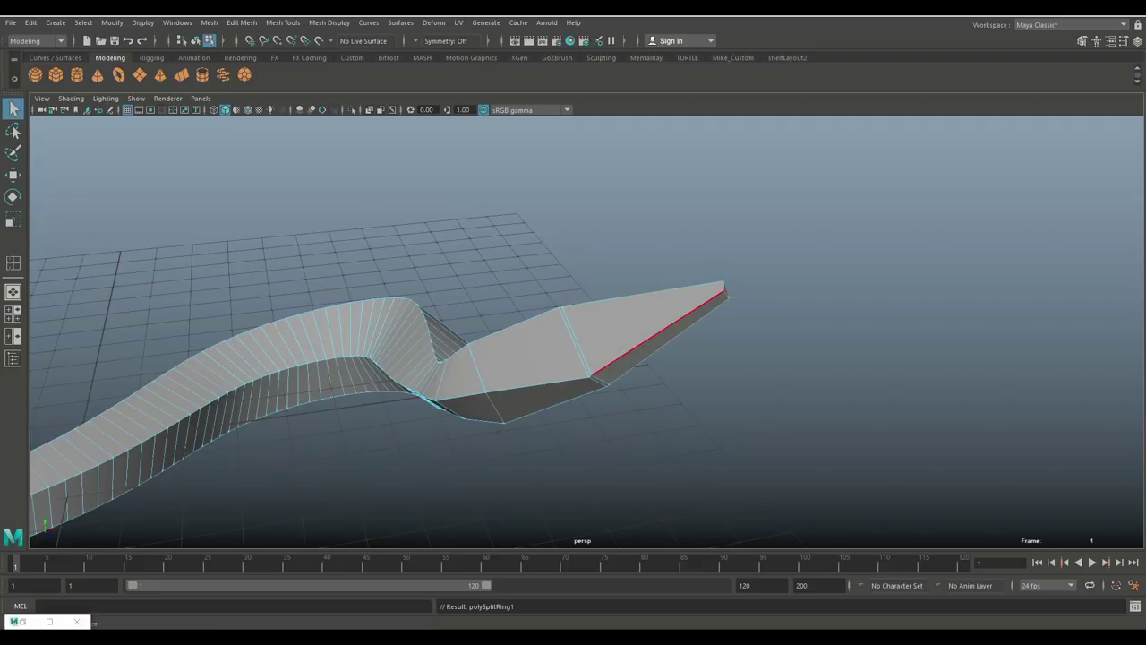
# Switch to object mode and examine the smoothed snake body and reshaped head from the front and above
pyautogui.moveTo(616, 280); pyautogui.dragTo(672, 261, button='right')
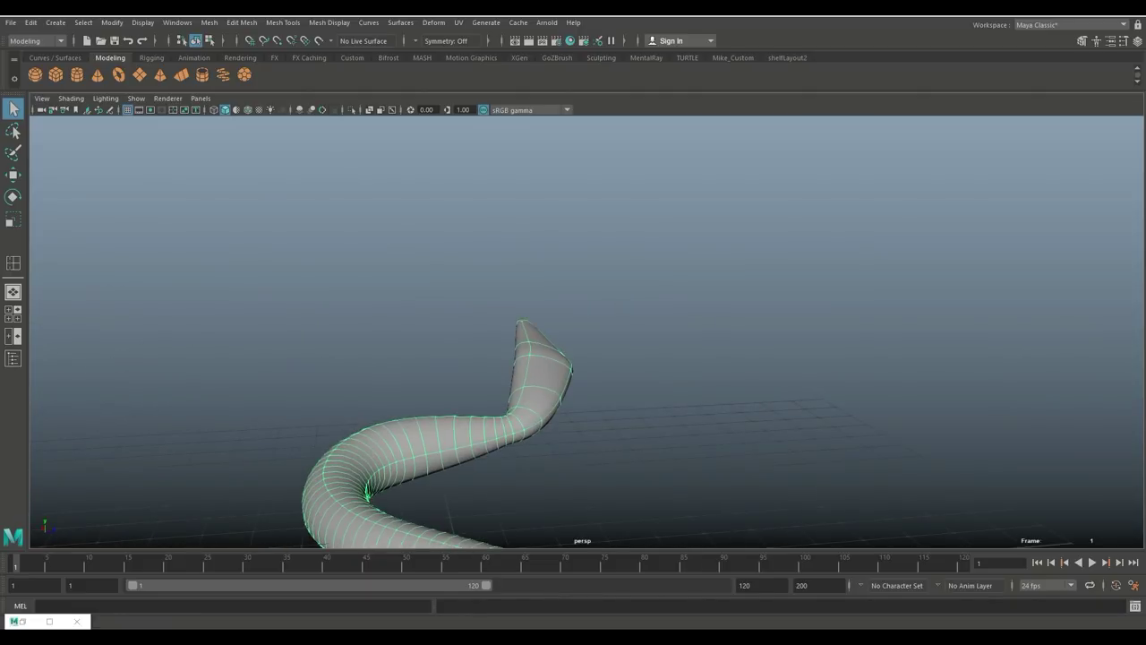
pyautogui.click(716, 296)
pyautogui.keyDown('alt'); pyautogui.moveTo(716, 295); pyautogui.dragTo(376, 305); pyautogui.keyUp('alt')
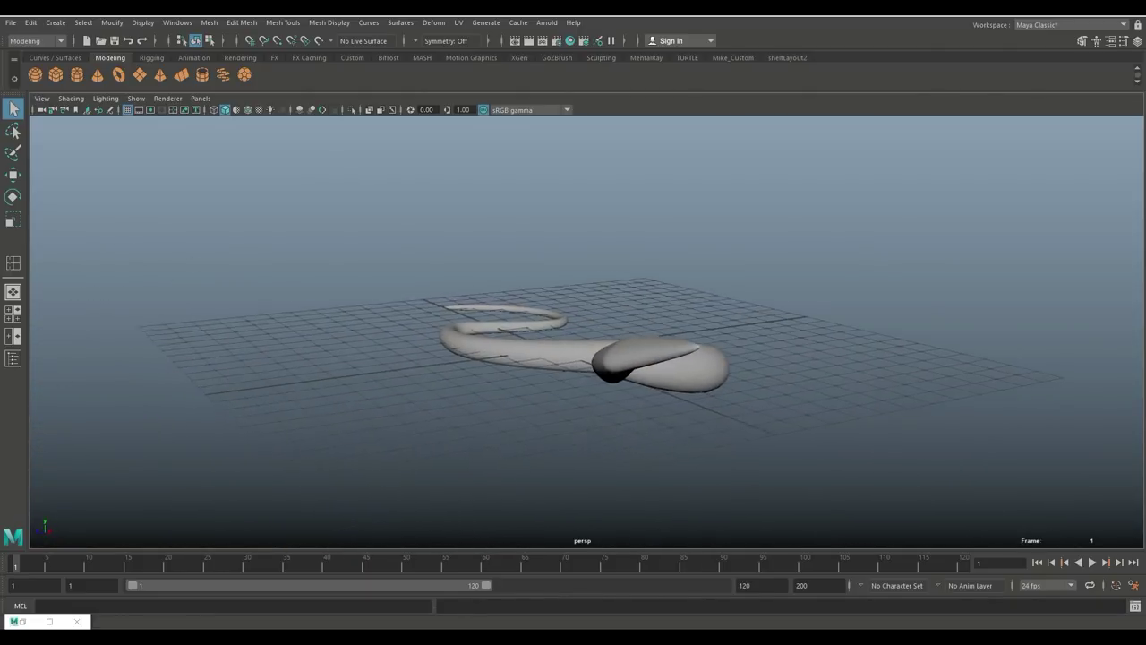
pyautogui.keyDown('alt'); pyautogui.moveTo(556, 358); pyautogui.dragTo(601, 283, button='middle'); pyautogui.keyUp('alt')
pyautogui.keyDown('alt'); pyautogui.moveTo(602, 282); pyautogui.dragTo(675, 385); pyautogui.keyUp('alt')
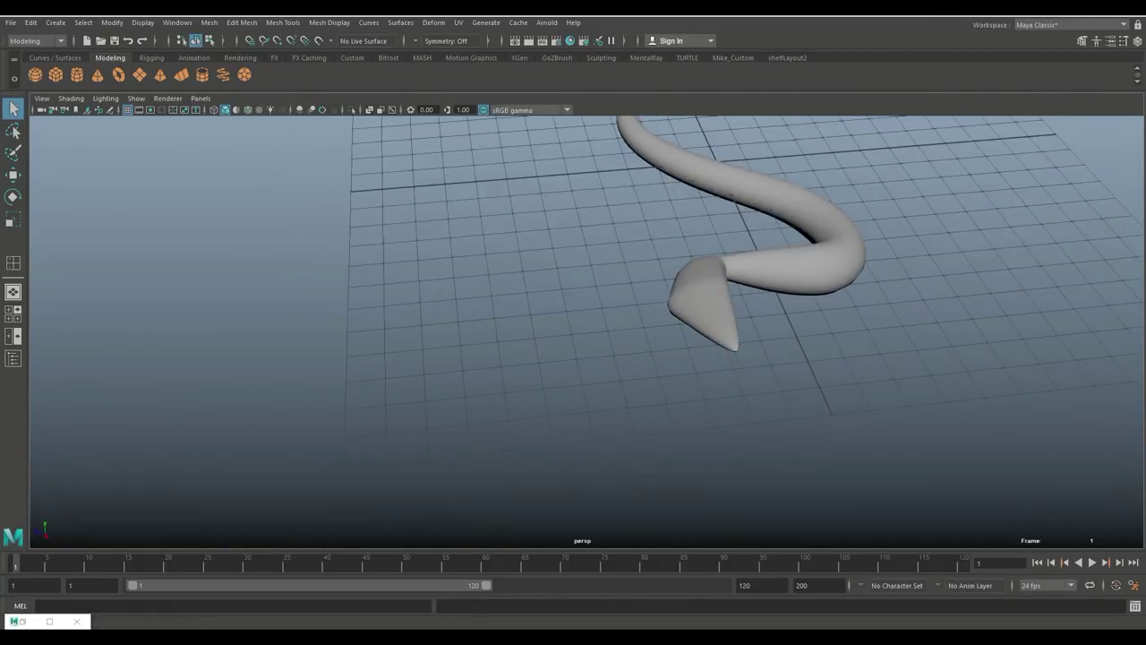
# Select the row of vertices across the head's widest section, scale it to refine the head's shape, and return to object mode
pyautogui.keyDown('alt'); pyautogui.moveTo(676, 385); pyautogui.dragTo(739, 381, button='right'); pyautogui.keyUp('alt')
pyautogui.keyDown('alt'); pyautogui.moveTo(739, 381); pyautogui.dragTo(634, 447, button='middle'); pyautogui.keyUp('alt')
pyautogui.click(770, 300)
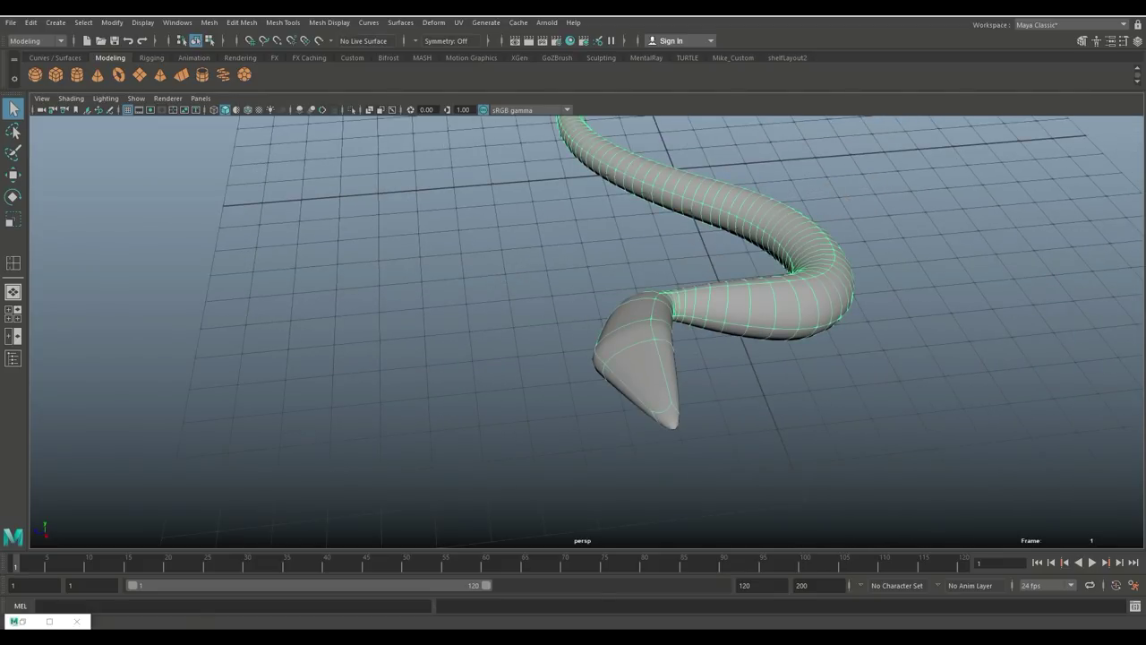
pyautogui.keyDown('alt'); pyautogui.moveTo(591, 358); pyautogui.dragTo(895, 322); pyautogui.keyUp('alt')
pyautogui.keyDown('alt'); pyautogui.moveTo(895, 322); pyautogui.dragTo(902, 374, button='middle'); pyautogui.keyUp('alt')
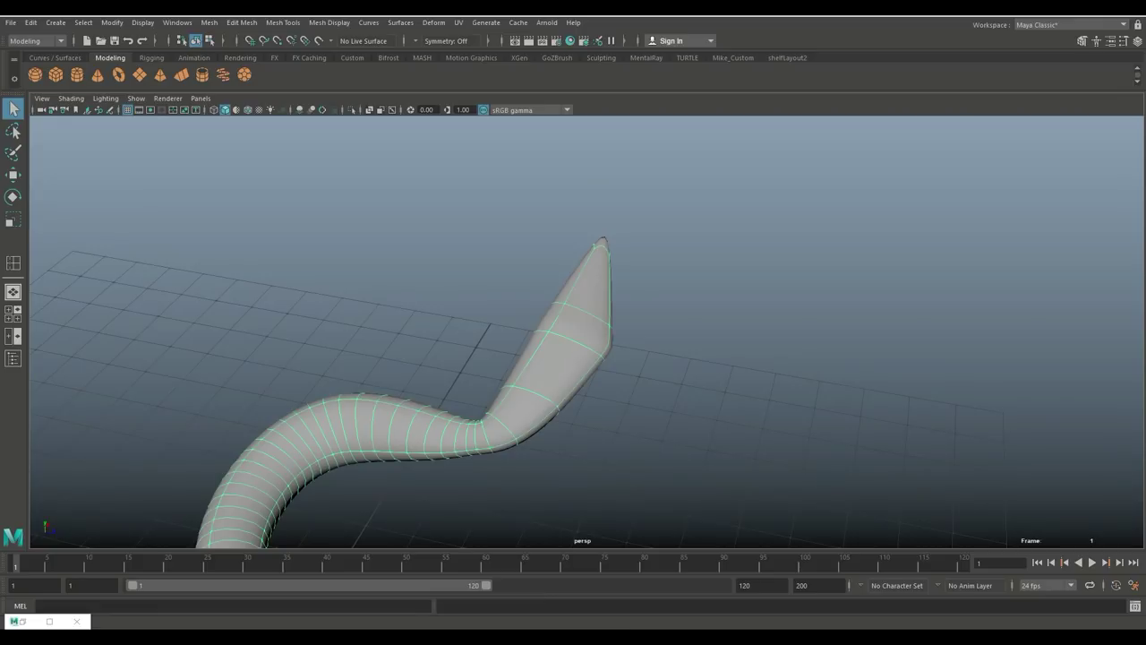
pyautogui.moveTo(573, 279); pyautogui.dragTo(517, 278, button='right')
pyautogui.press('r')
pyautogui.moveTo(630, 341); pyautogui.dragTo(499, 324)
pyautogui.click(707, 353)
pyautogui.scroll(-2, 707, 352)
pyautogui.moveTo(328, 265); pyautogui.dragTo(394, 247, button='right')
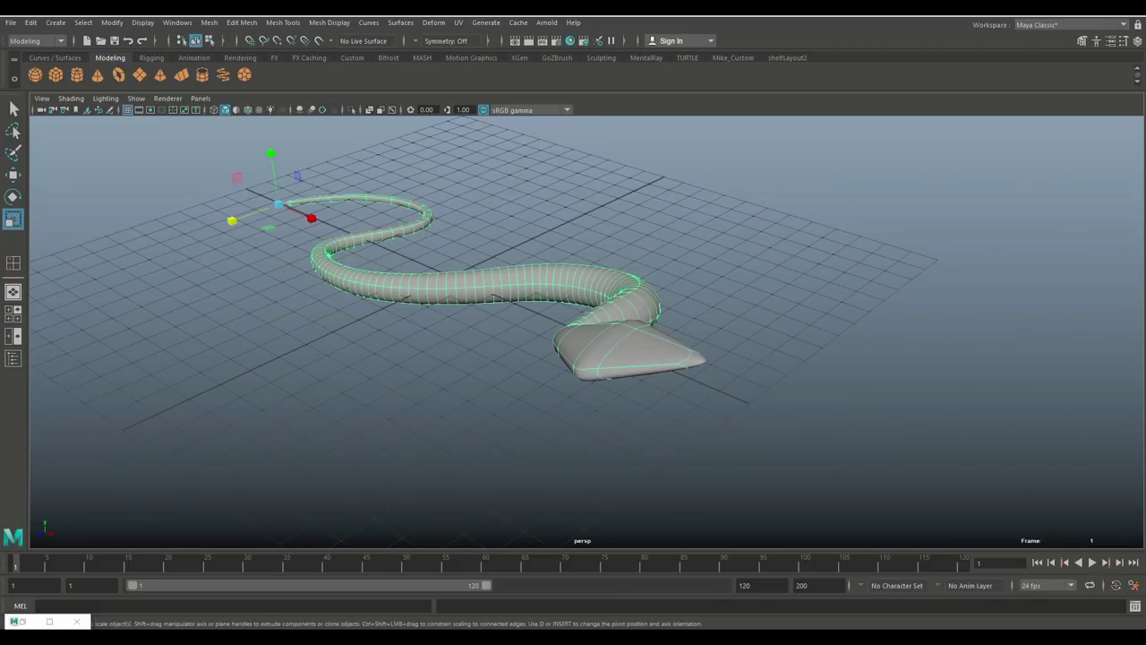
# Apply Smooth to the snake mesh with 2 divisions and switch its display to unsmoothed mode
pyautogui.click(209, 22)
pyautogui.click(260, 134)
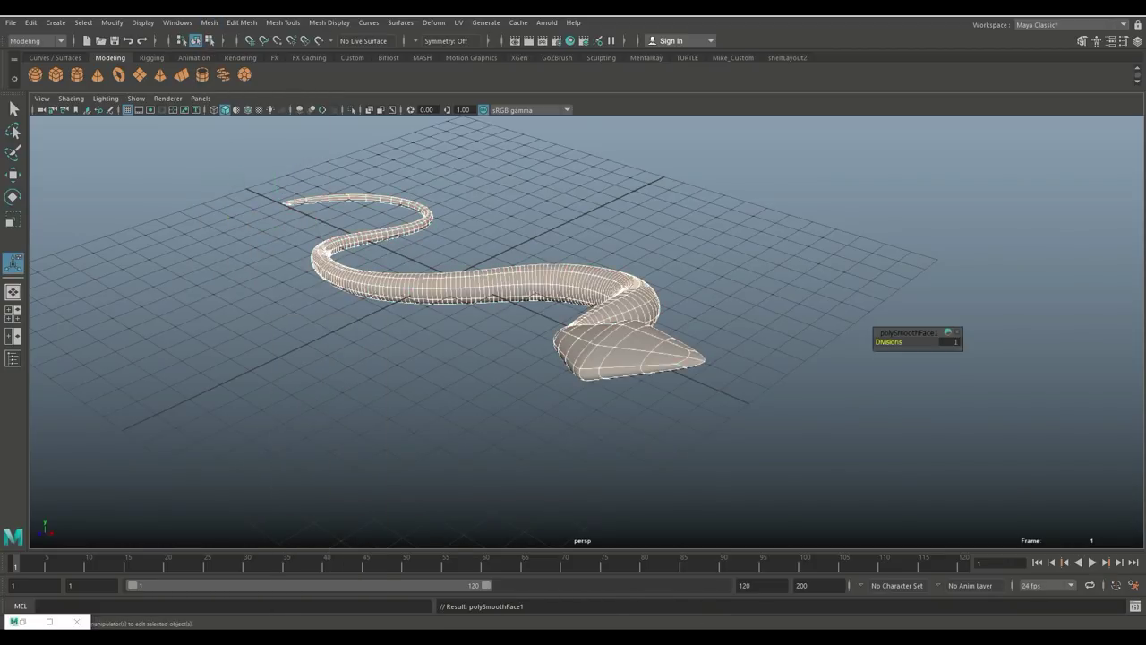
pyautogui.click(484, 376)
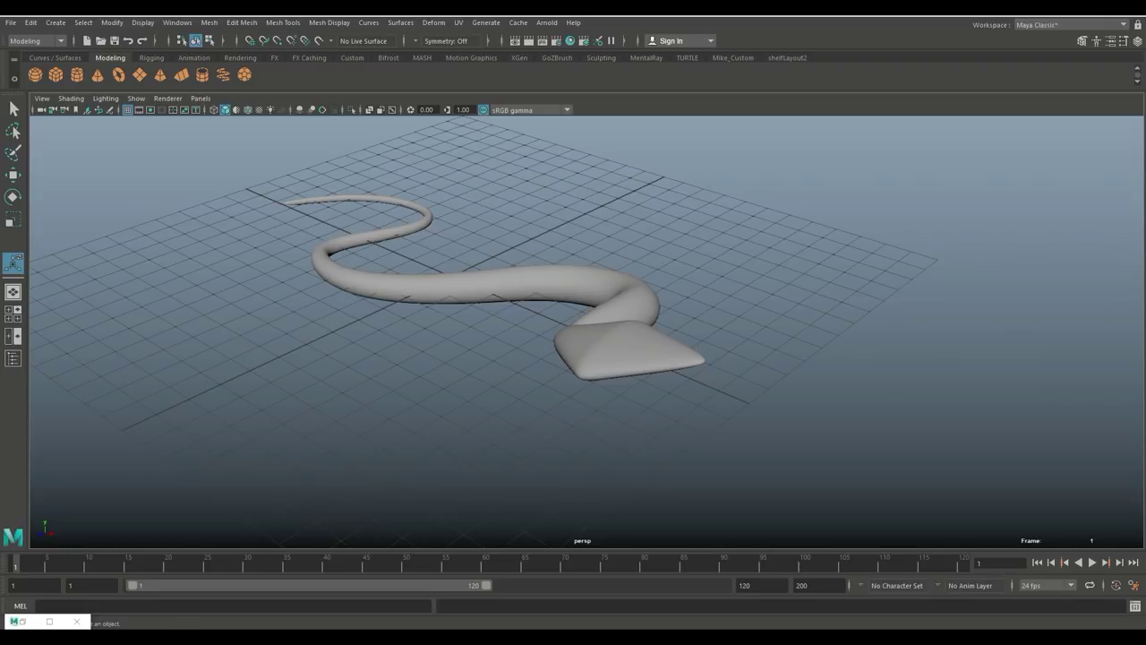
pyautogui.click(501, 285)
pyautogui.press('1')
pyautogui.keyDown('alt'); pyautogui.moveTo(537, 358); pyautogui.dragTo(690, 376); pyautogui.keyUp('alt')
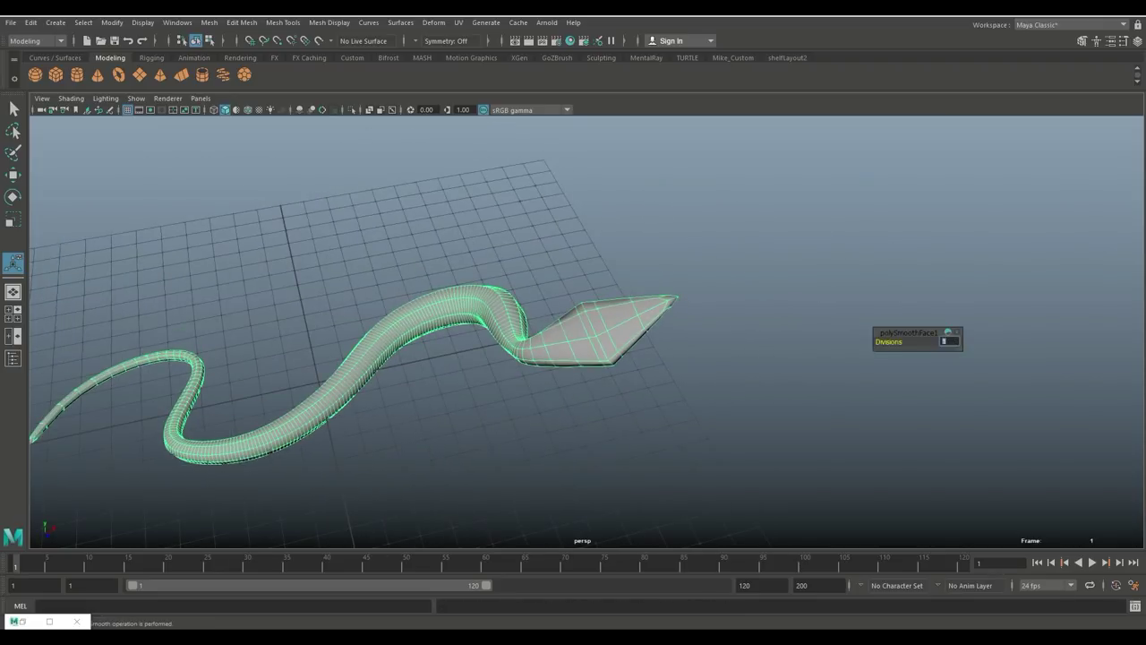
pyautogui.press('Return')
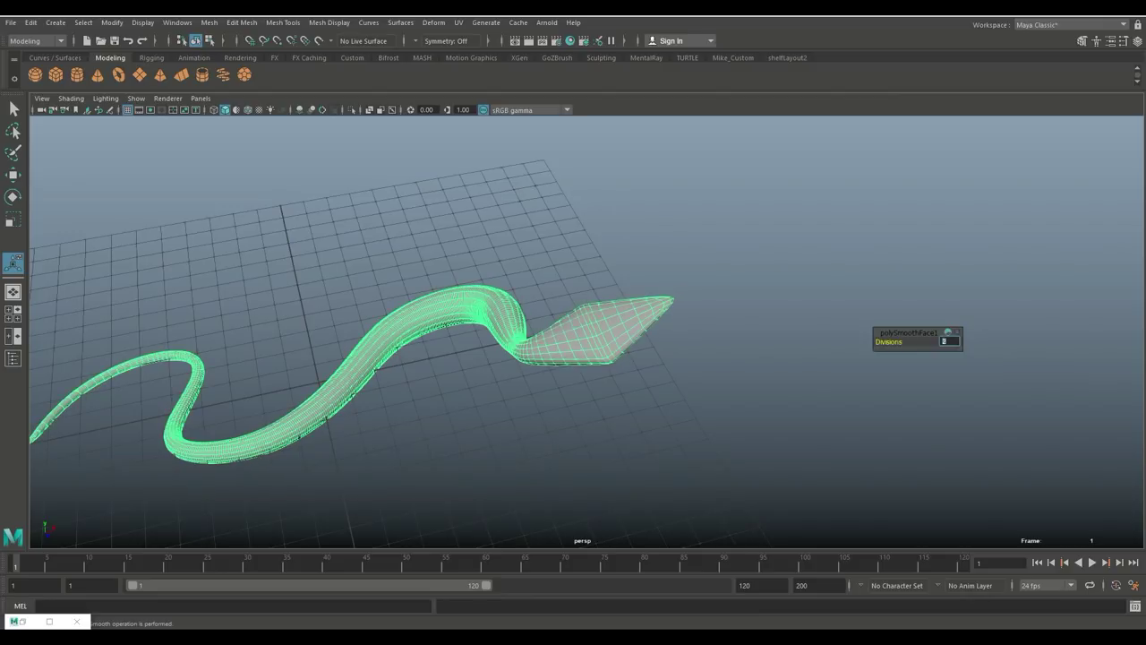
pyautogui.click(716, 376)
# Create a polygon sphere, move it onto one side of the snake's head, and scale it down to eye size
pyautogui.keyDown('alt'); pyautogui.moveTo(680, 385); pyautogui.dragTo(438, 331); pyautogui.keyUp('alt')
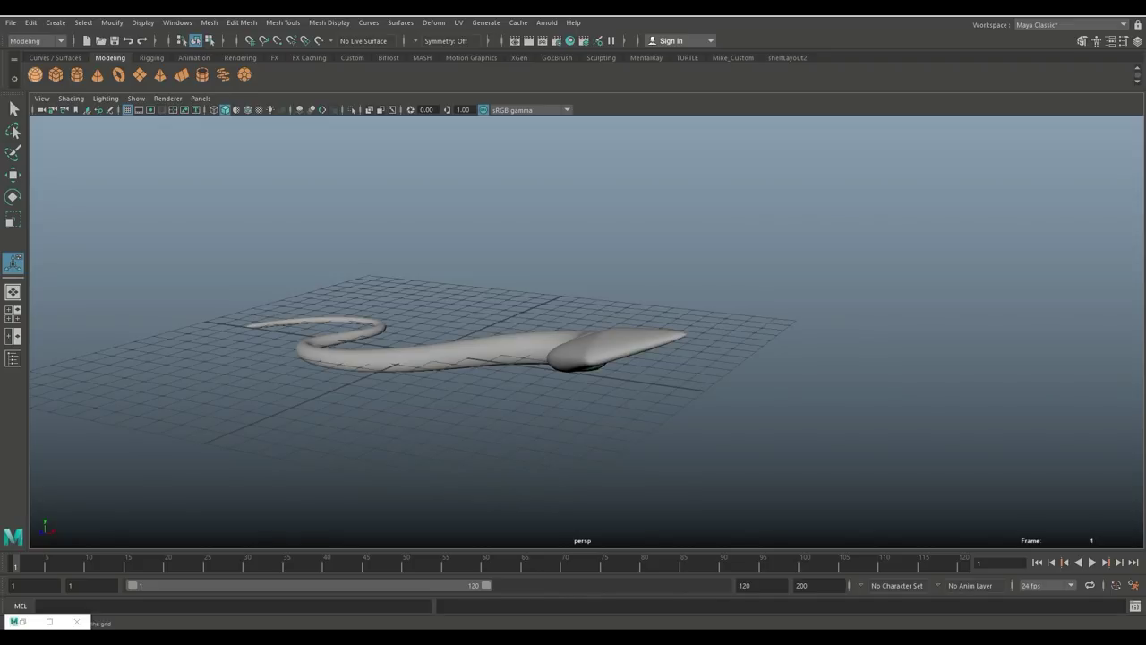
pyautogui.click(35, 75)
pyautogui.keyDown('alt'); pyautogui.moveTo(502, 305); pyautogui.dragTo(544, 385); pyautogui.keyUp('alt')
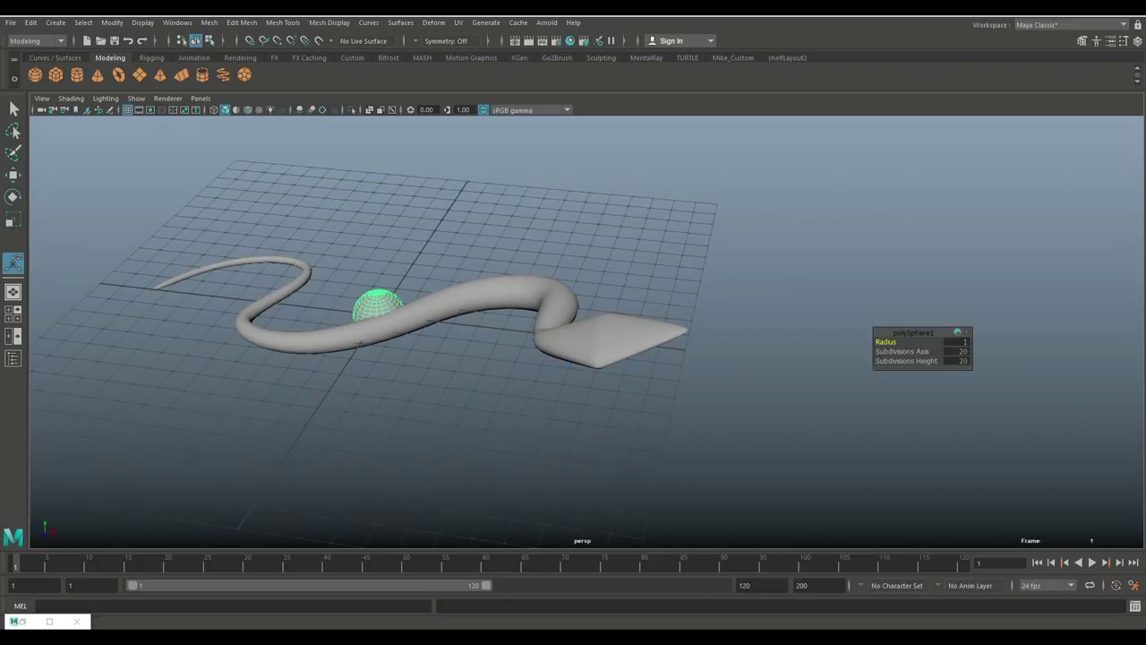
pyautogui.press('w')
pyautogui.moveTo(435, 321); pyautogui.dragTo(671, 348)
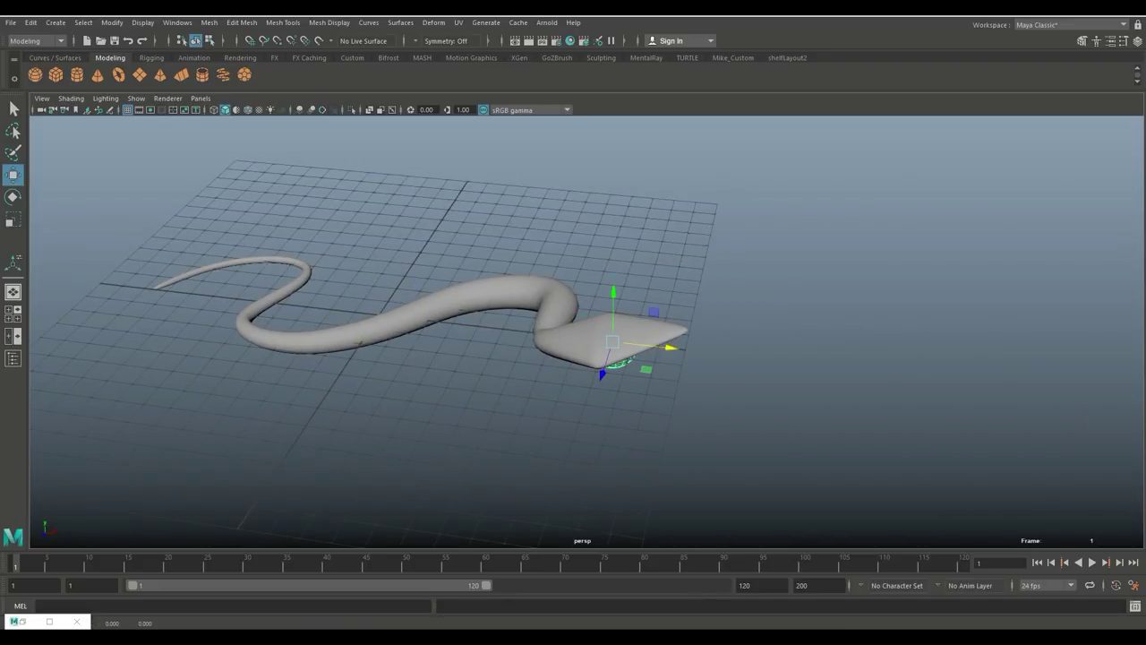
pyautogui.moveTo(613, 293); pyautogui.dragTo(430, 246)
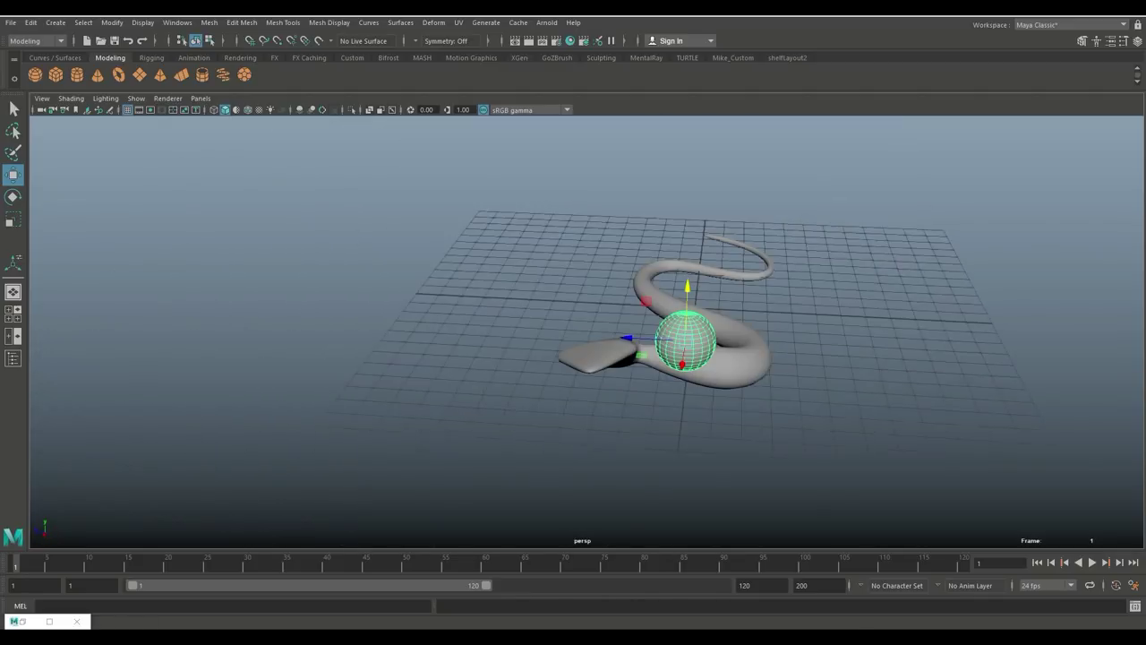
pyautogui.moveTo(629, 338); pyautogui.dragTo(684, 372)
pyautogui.press('r')
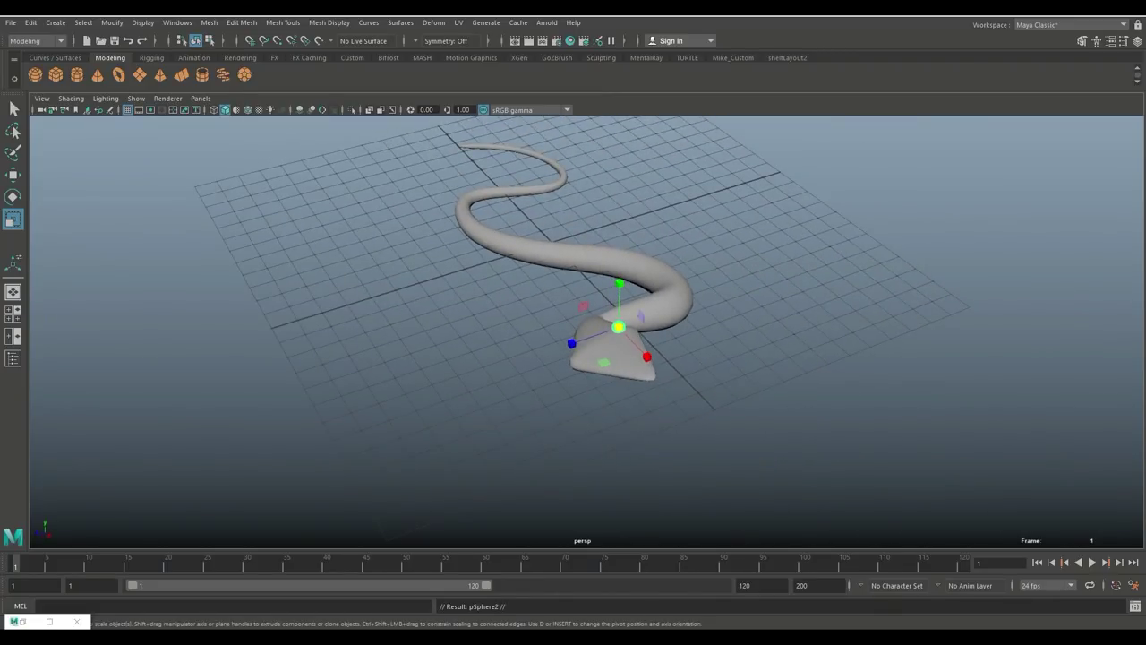
# Duplicate the eye sphere, move the copy to the opposite side of the head, and adjust its height
pyautogui.press('w')
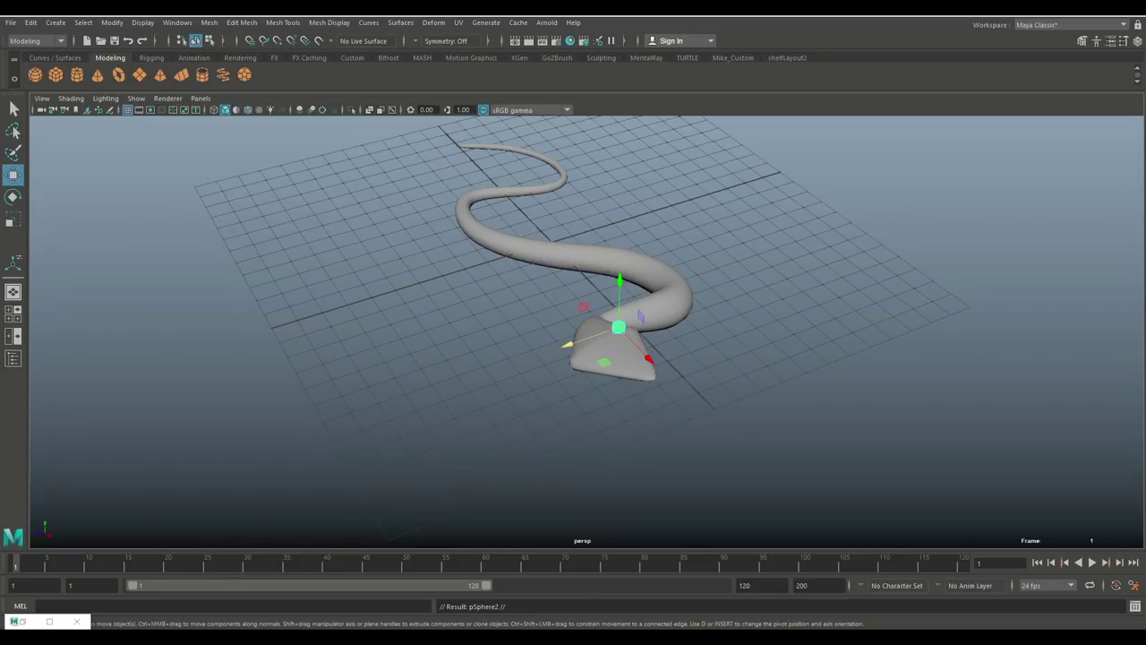
pyautogui.moveTo(567, 344); pyautogui.dragTo(542, 353)
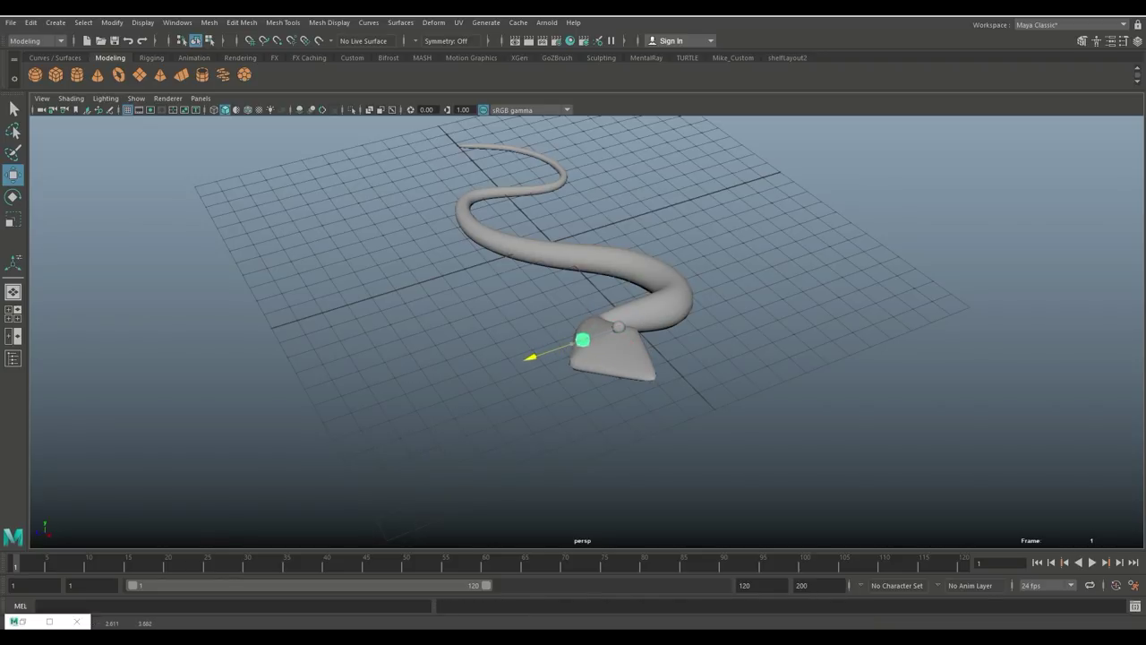
pyautogui.moveTo(583, 294); pyautogui.dragTo(583, 300)
# Move the duplicated eye slightly outward and lower it so that it sits on the edge of the head
pyautogui.keyDown('alt'); pyautogui.moveTo(584, 304); pyautogui.dragTo(703, 313, button='right'); pyautogui.keyUp('alt')
pyautogui.keyDown('alt'); pyautogui.moveTo(591, 358); pyautogui.dragTo(759, 331); pyautogui.keyUp('alt')
pyautogui.click(761, 233)
pyautogui.keyDown('alt'); pyautogui.moveTo(760, 269); pyautogui.dragTo(598, 349); pyautogui.keyUp('alt')
pyautogui.click(571, 360)
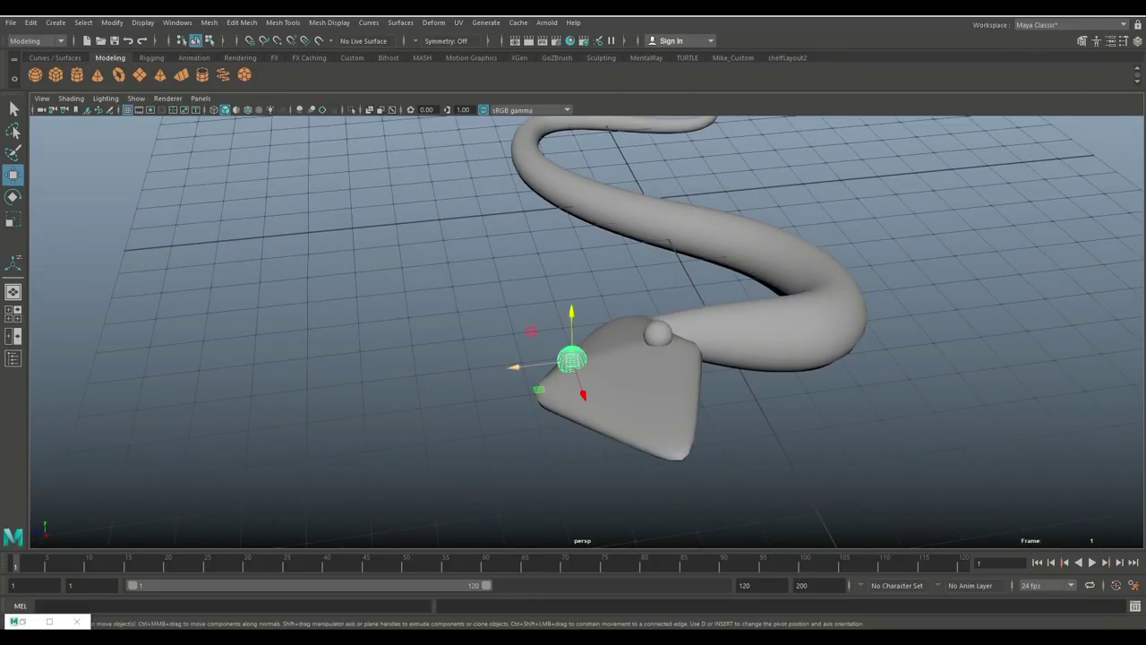
pyautogui.moveTo(514, 367); pyautogui.dragTo(508, 367)
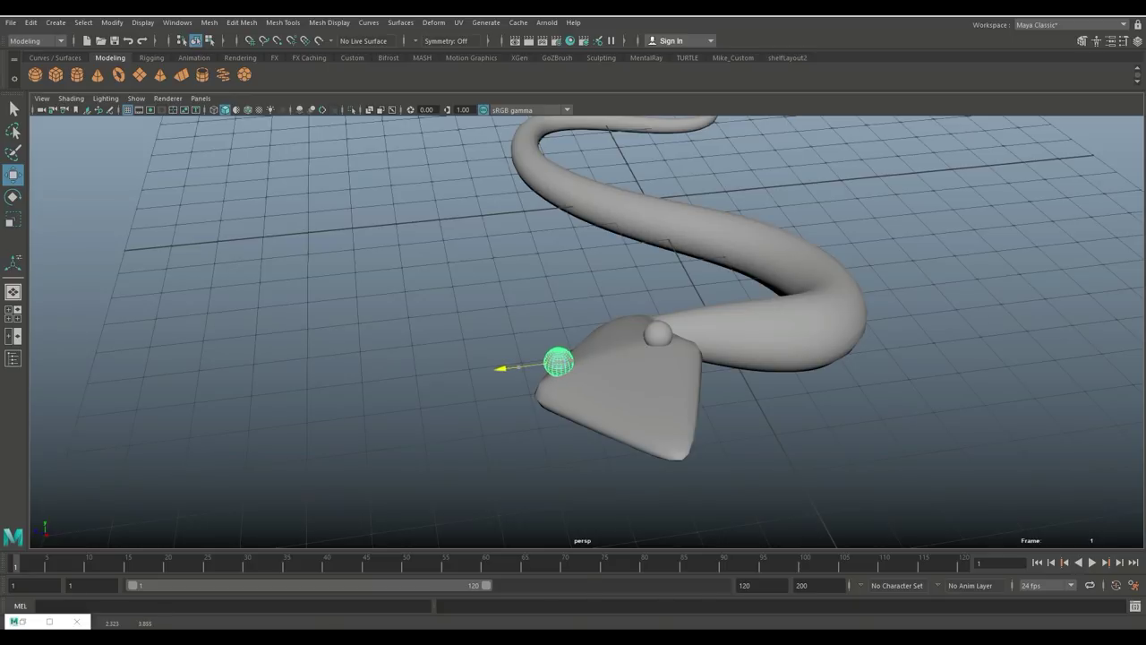
pyautogui.moveTo(557, 314); pyautogui.dragTo(557, 316)
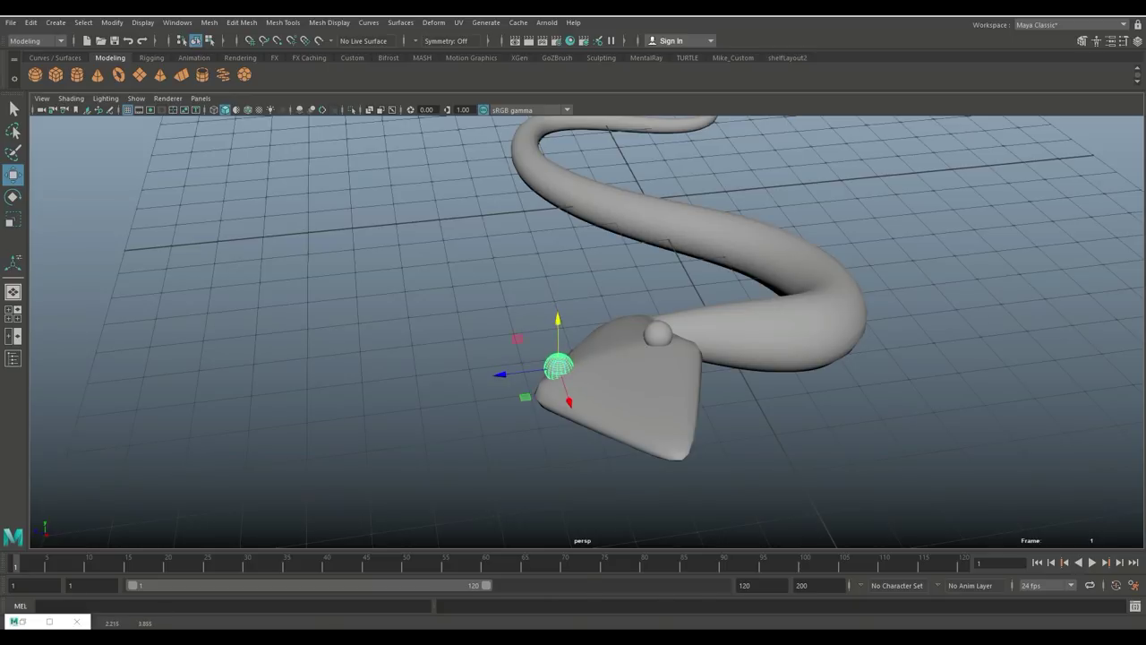
# Examine the eye placement and the snake's body from the head to the tail
pyautogui.click(484, 296)
pyautogui.keyDown('alt'); pyautogui.moveTo(537, 323); pyautogui.dragTo(448, 322, button='right'); pyautogui.keyUp('alt')
pyautogui.keyDown('alt'); pyautogui.moveTo(448, 322); pyautogui.dragTo(488, 279); pyautogui.keyUp('alt')
pyautogui.keyDown('alt'); pyautogui.moveTo(488, 280); pyautogui.dragTo(706, 409, button='middle'); pyautogui.keyUp('alt')
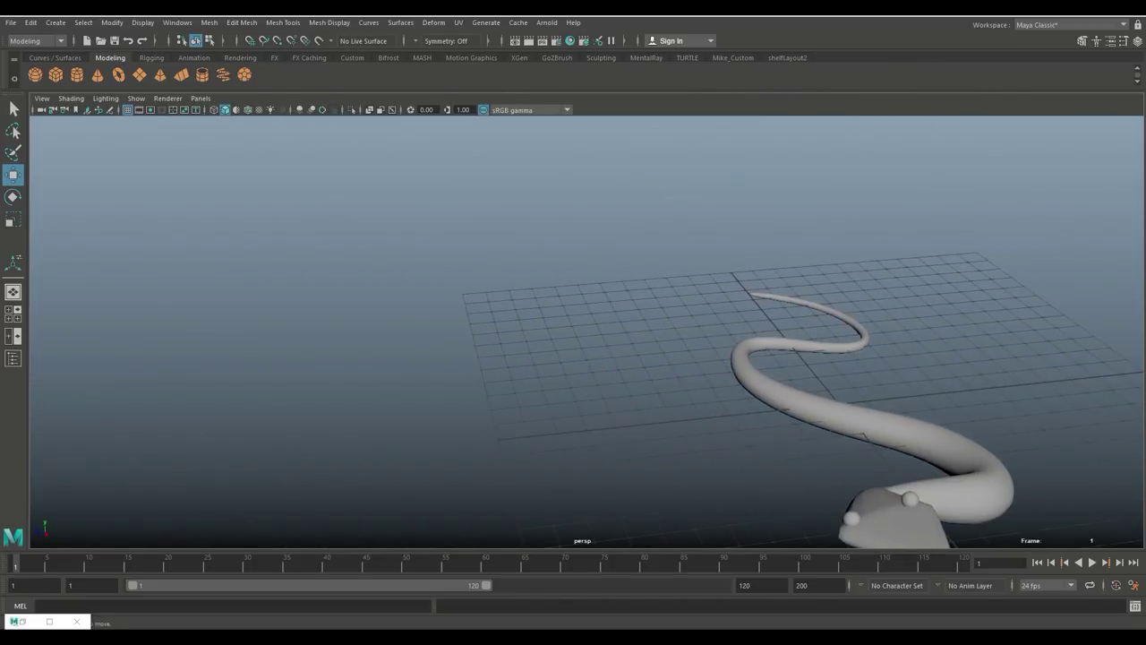
pyautogui.keyDown('alt'); pyautogui.moveTo(501, 358); pyautogui.dragTo(626, 403); pyautogui.keyUp('alt')
pyautogui.keyDown('alt'); pyautogui.moveTo(501, 385); pyautogui.dragTo(805, 408, button='middle'); pyautogui.keyUp('alt')
pyautogui.keyDown('alt'); pyautogui.moveTo(805, 407); pyautogui.dragTo(806, 353); pyautogui.keyUp('alt')
pyautogui.keyDown('alt'); pyautogui.moveTo(733, 468); pyautogui.dragTo(829, 440, button='middle'); pyautogui.keyUp('alt')
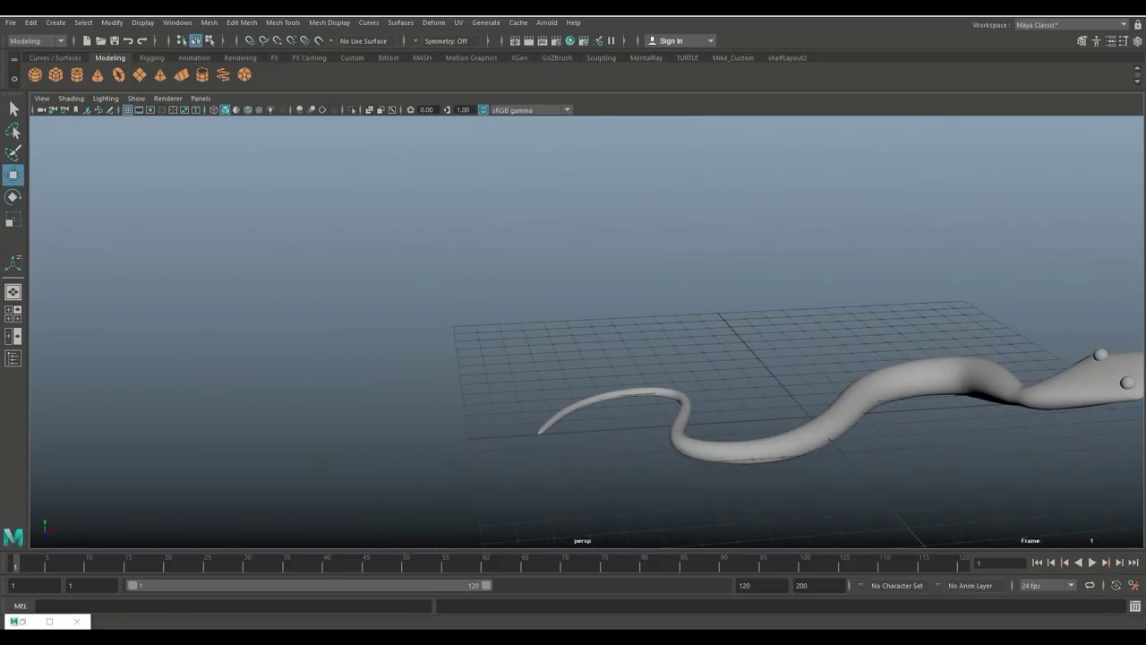
# Select the snake's tail-tip vertices, enable soft selection with an adjusted falloff, raise the tail end, and return to object mode
pyautogui.click(817, 435)
pyautogui.scroll(2, 591, 432)
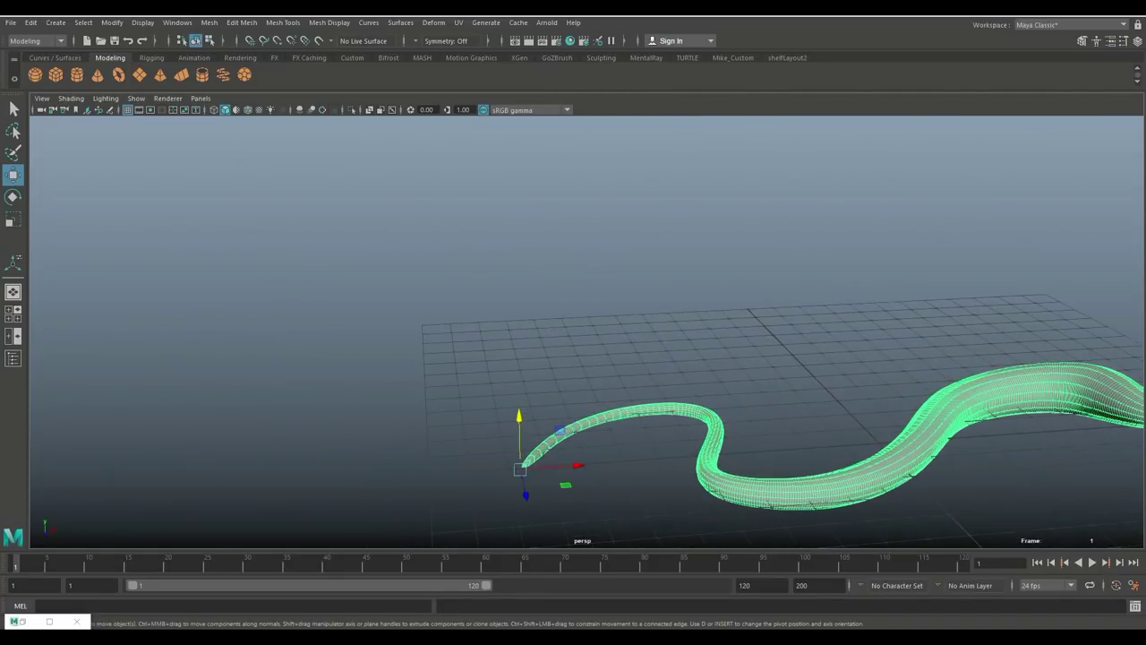
pyautogui.keyDown('alt'); pyautogui.moveTo(591, 432); pyautogui.dragTo(609, 379, button='middle'); pyautogui.keyUp('alt')
pyautogui.moveTo(550, 283); pyautogui.dragTo(491, 279, button='right')
pyautogui.scroll(2, 492, 279)
pyautogui.keyDown('alt'); pyautogui.moveTo(528, 440); pyautogui.dragTo(566, 399, button='middle'); pyautogui.keyUp('alt')
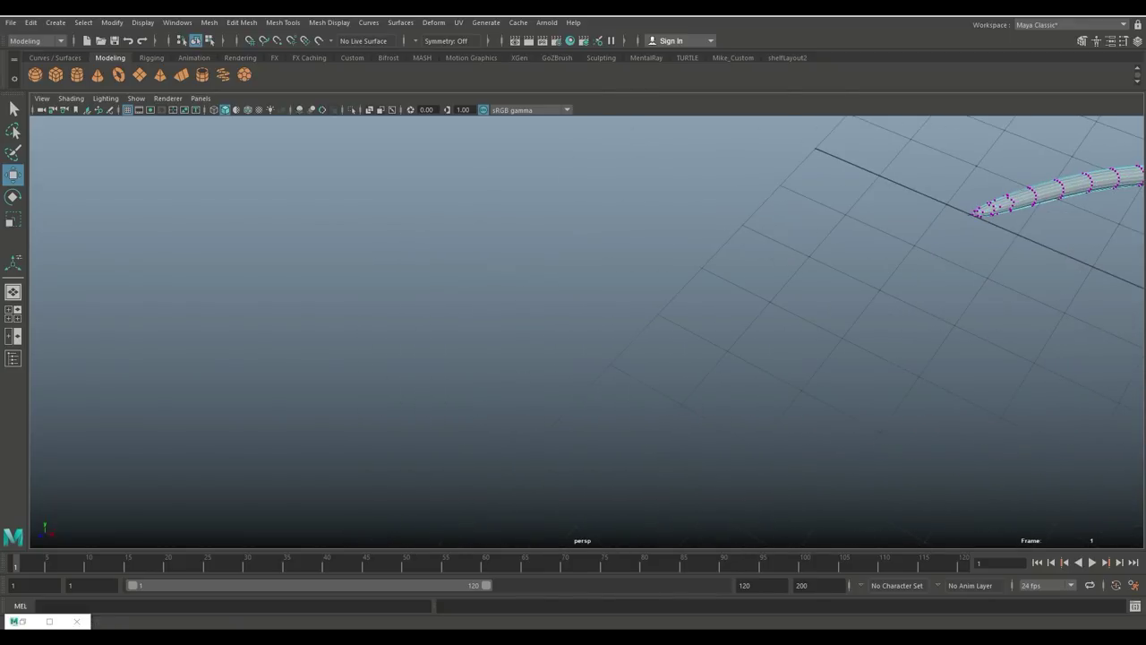
pyautogui.keyDown('alt'); pyautogui.moveTo(698, 286); pyautogui.dragTo(455, 376, button='middle'); pyautogui.keyUp('alt')
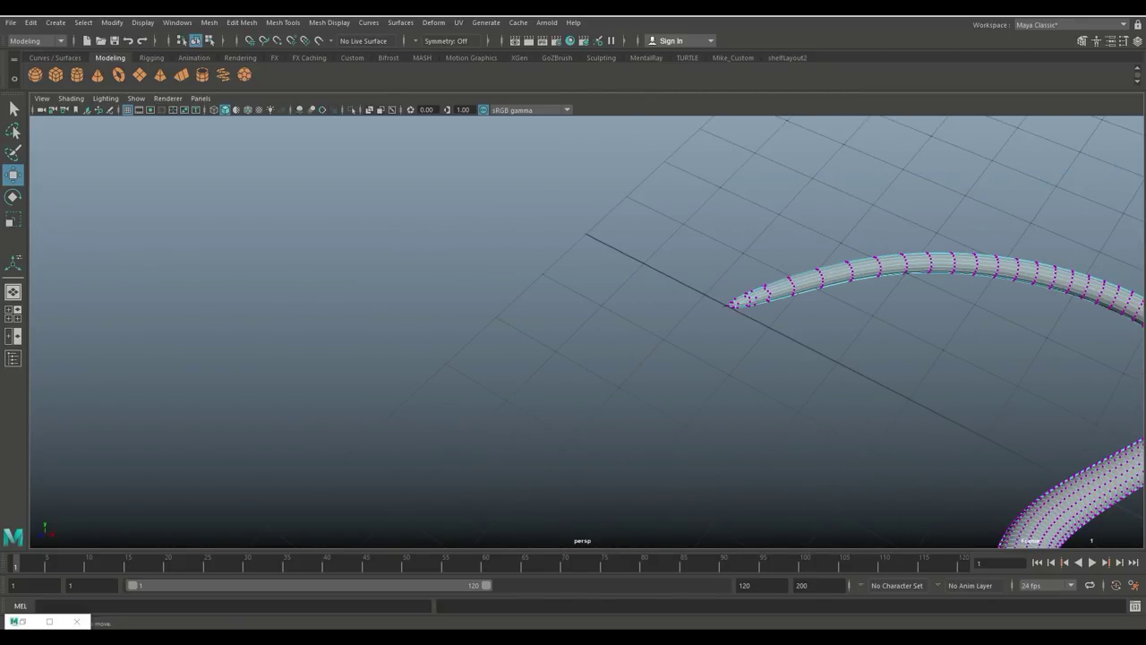
pyautogui.moveTo(715, 297); pyautogui.dragTo(730, 311)
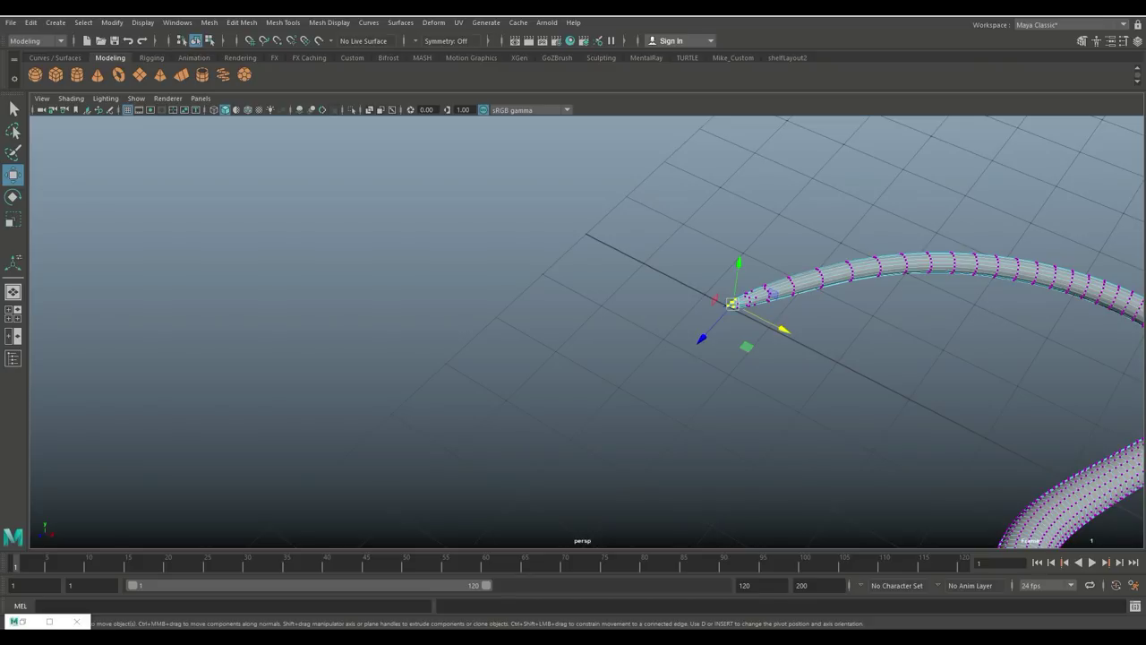
pyautogui.press('b')
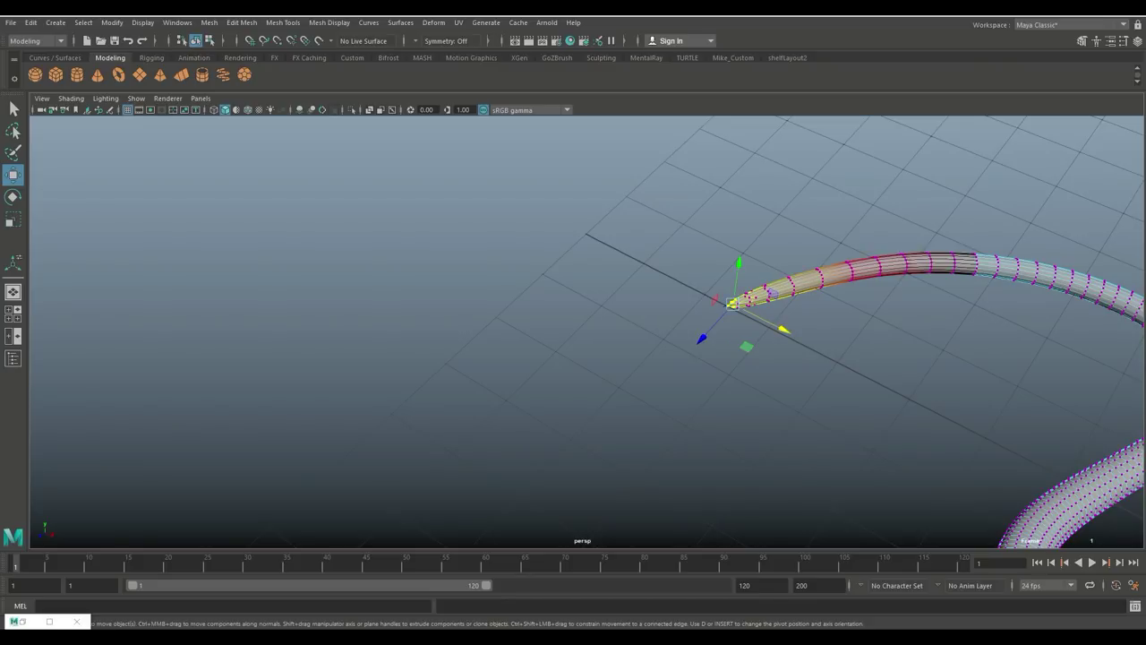
pyautogui.press('b')
pyautogui.moveTo(742, 304); pyautogui.dragTo(806, 304)
pyautogui.moveTo(738, 273); pyautogui.dragTo(745, 189)
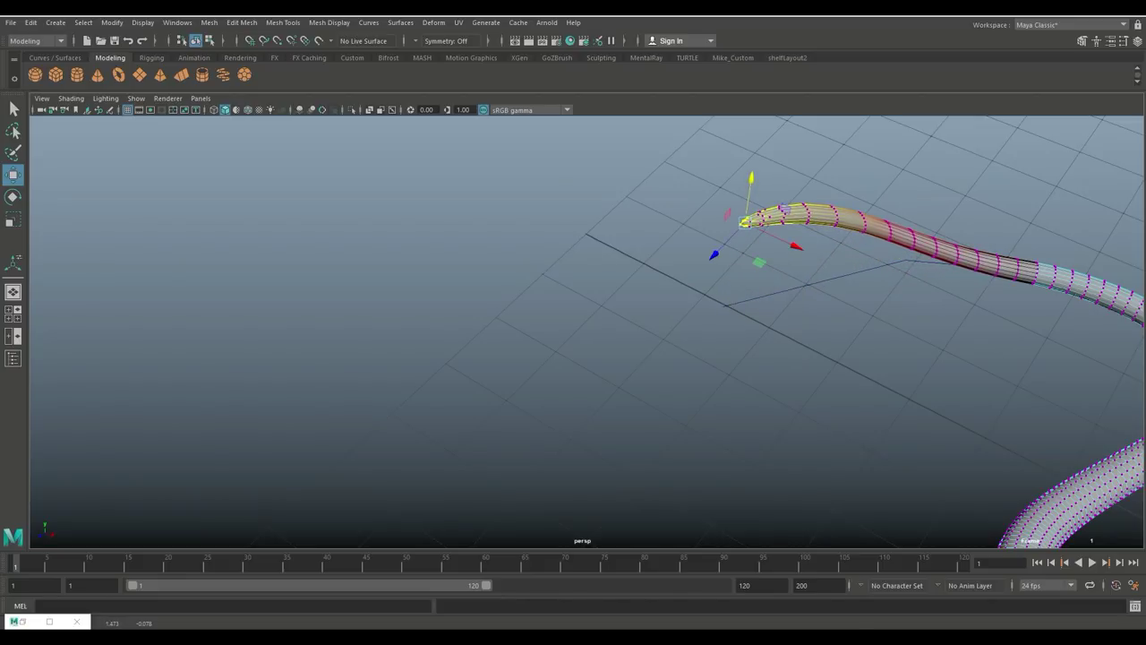
pyautogui.scroll(-3, 745, 189)
pyautogui.scroll(-4, 837, 377)
pyautogui.keyDown('alt'); pyautogui.moveTo(788, 344); pyautogui.dragTo(874, 285); pyautogui.keyUp('alt')
pyautogui.moveTo(876, 279); pyautogui.dragTo(925, 263, button='right')
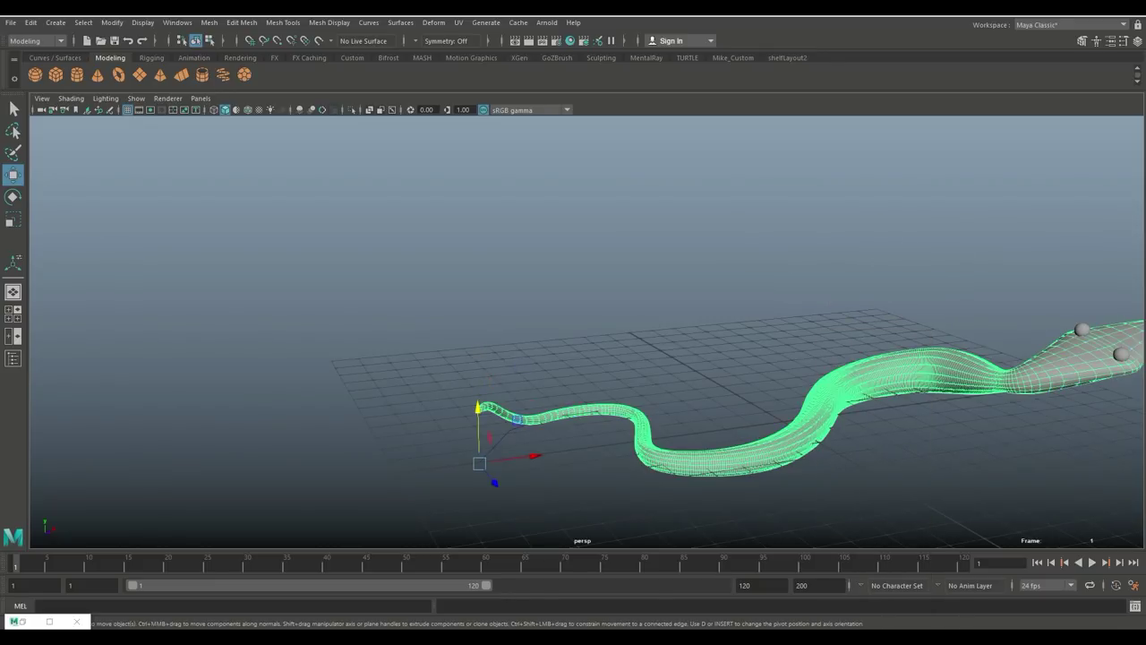
# Delete the construction history of the snake mesh
pyautogui.keyDown('alt'); pyautogui.moveTo(922, 269); pyautogui.dragTo(800, 214, button='middle'); pyautogui.keyUp('alt')
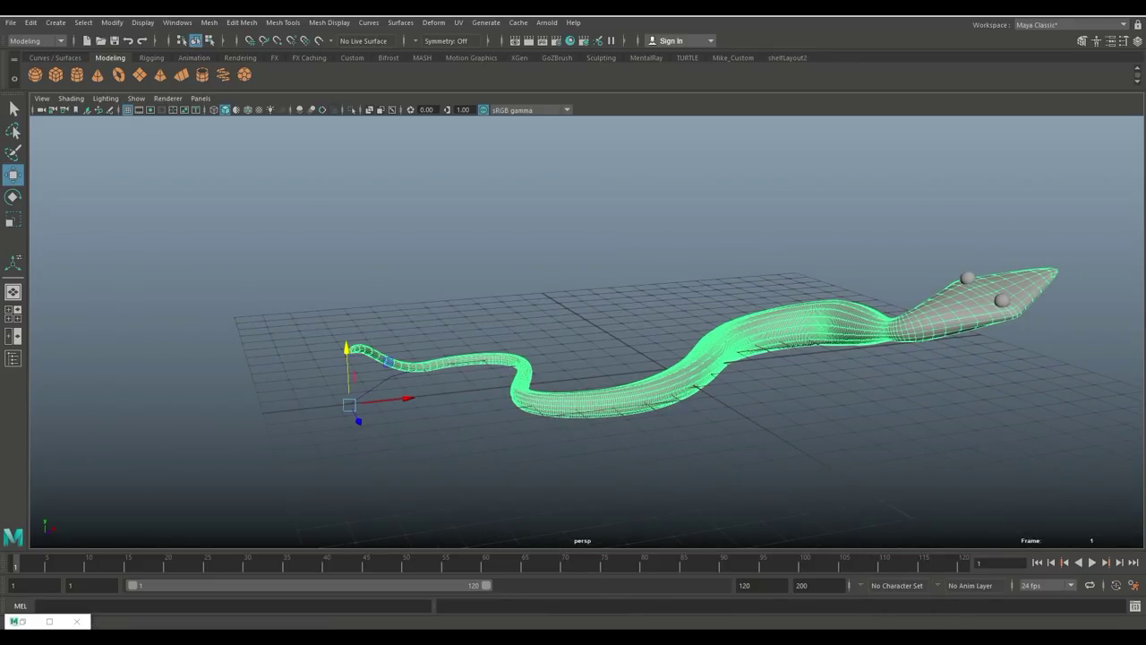
pyautogui.click(31, 22)
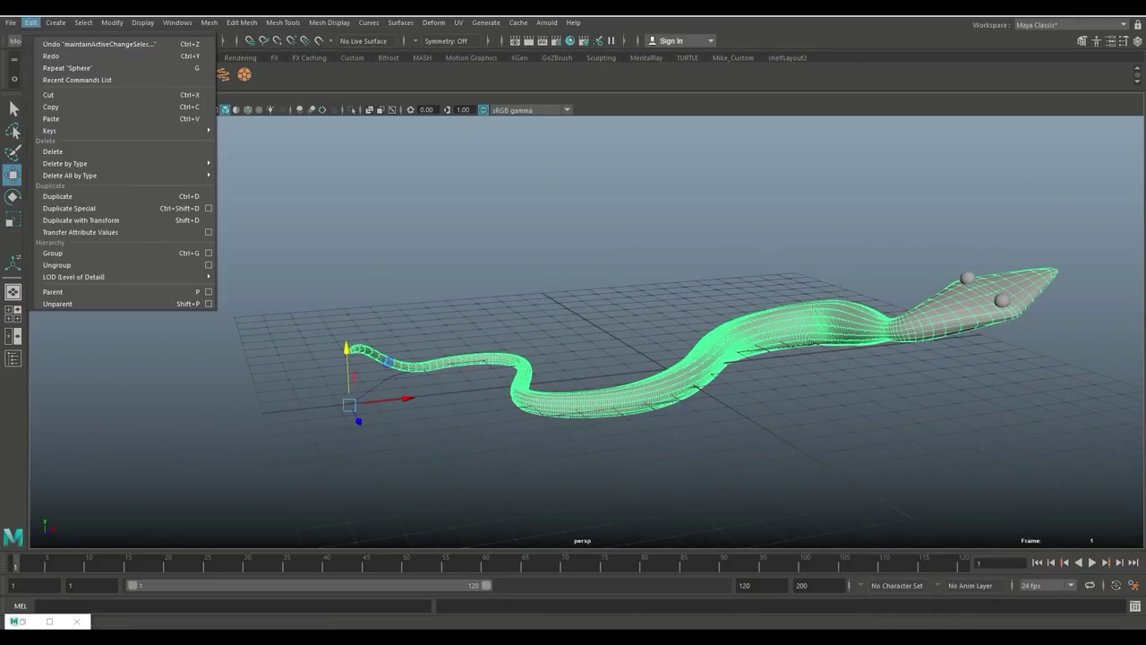
pyautogui.moveTo(72, 163)
pyautogui.click(255, 174)
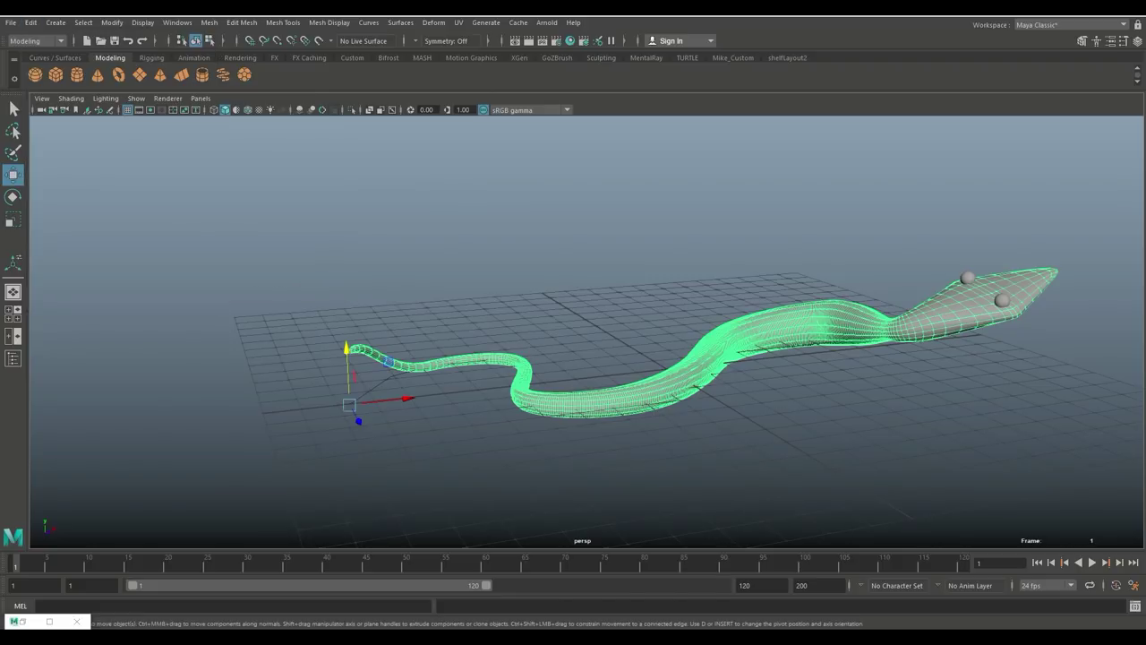
# Delete curve1 using the Outliner and inspect the finished snake from the front
pyautogui.click(13, 357)
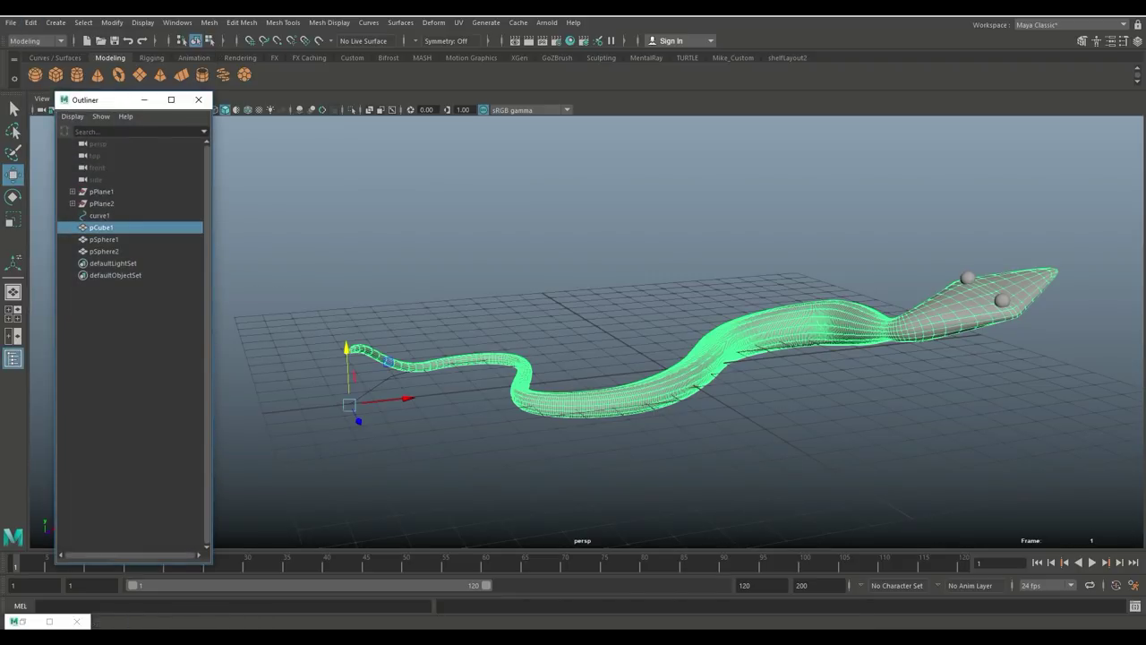
pyautogui.click(99, 216)
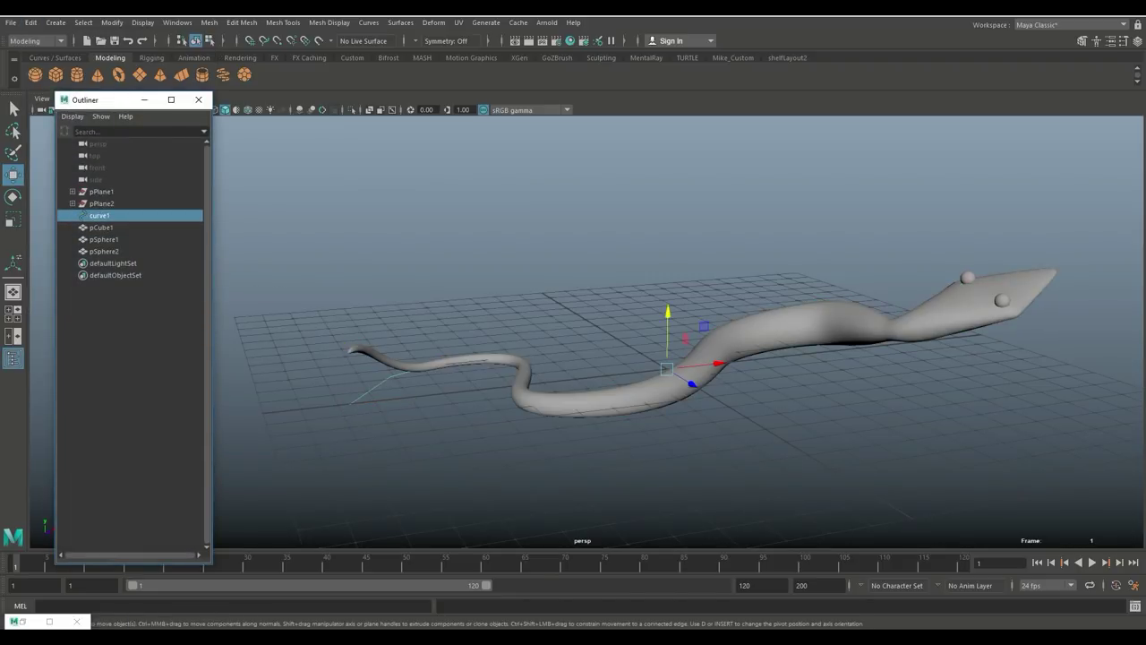
pyautogui.press('Delete')
pyautogui.scroll(-5, 645, 358)
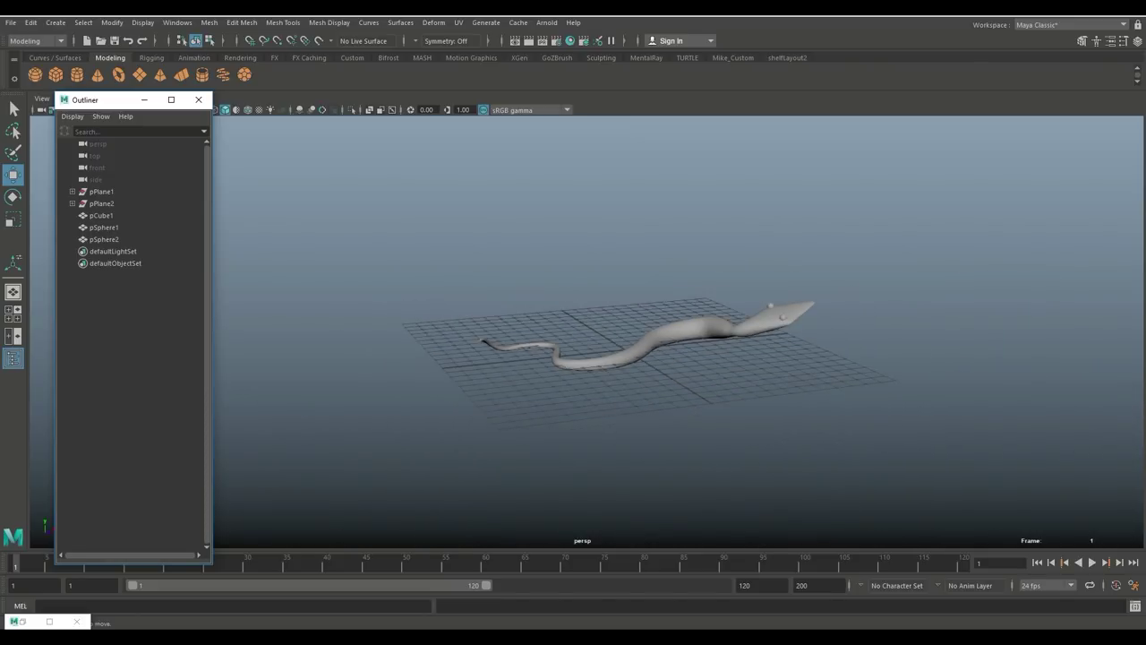
pyautogui.keyDown('alt'); pyautogui.moveTo(663, 358); pyautogui.dragTo(354, 320); pyautogui.keyUp('alt')
pyautogui.keyDown('alt'); pyautogui.moveTo(761, 354); pyautogui.dragTo(699, 394); pyautogui.keyUp('alt')
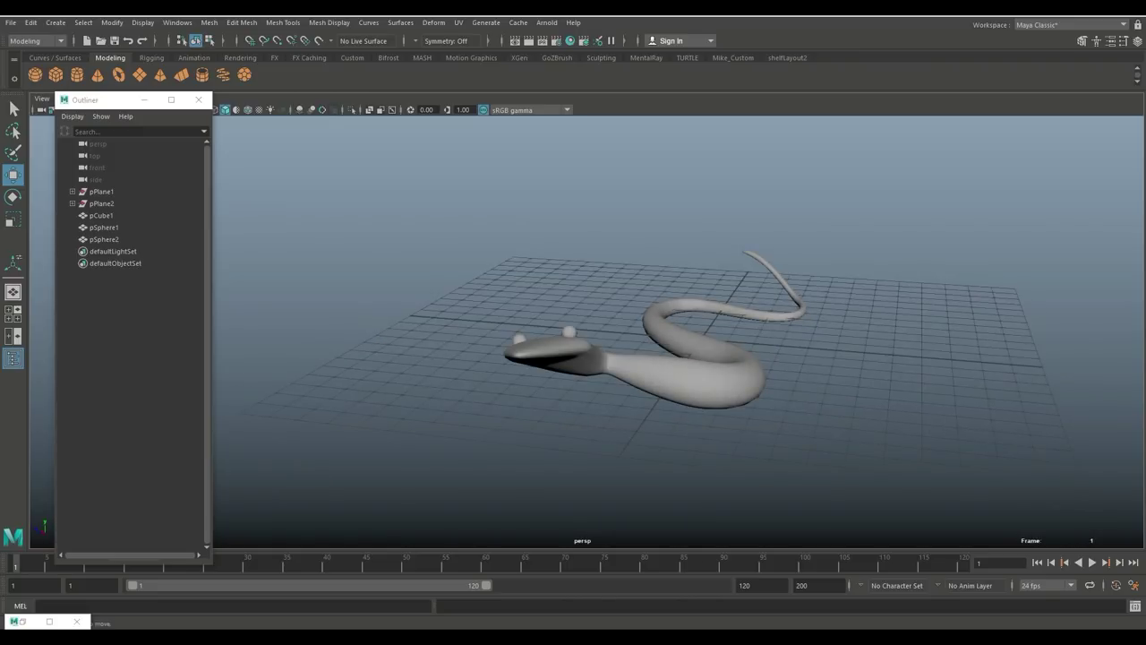